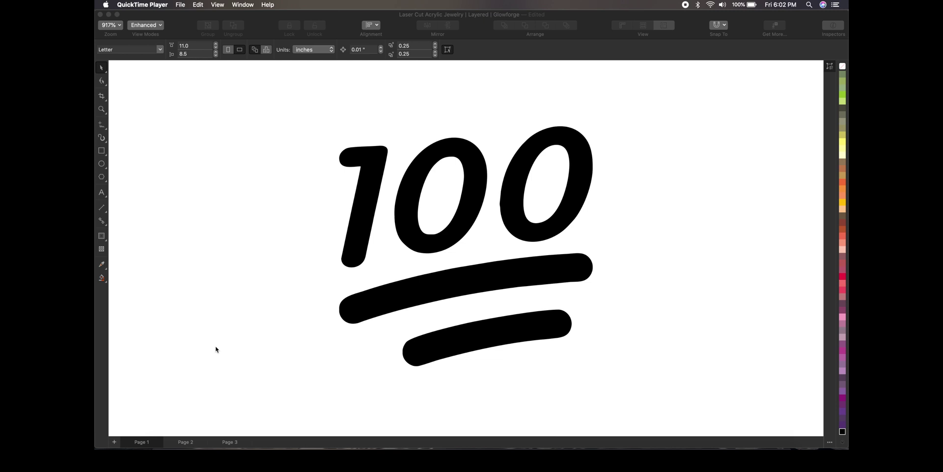
pyautogui.click(410, 243)
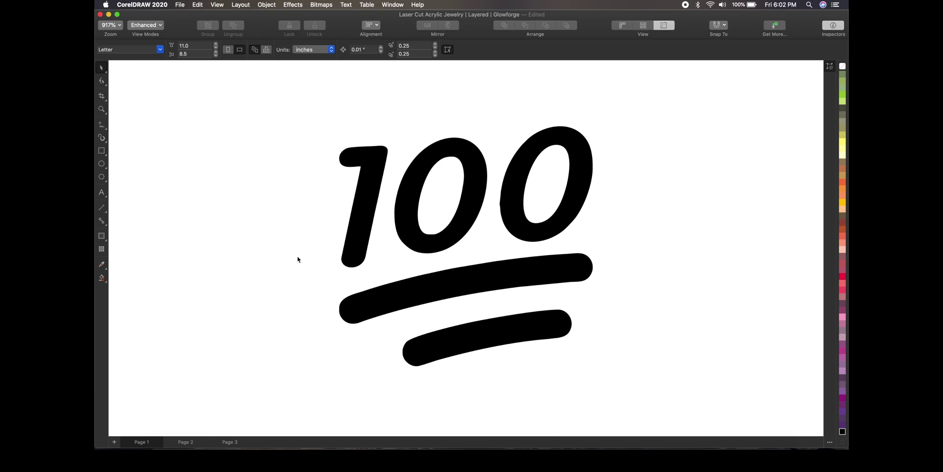
pyautogui.click(425, 244)
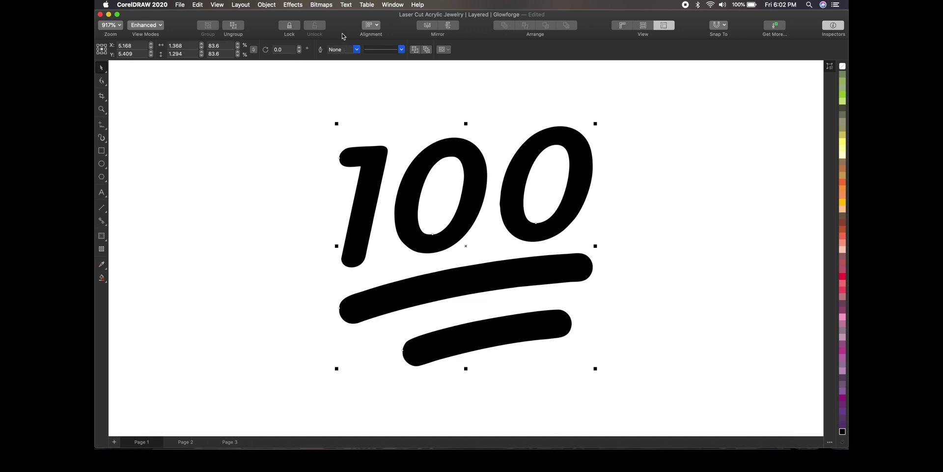
pyautogui.click(357, 50)
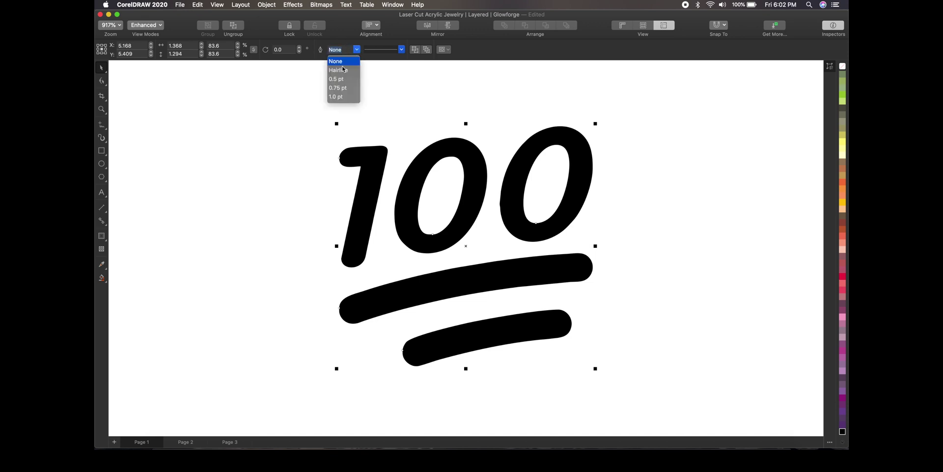
pyautogui.click(336, 97)
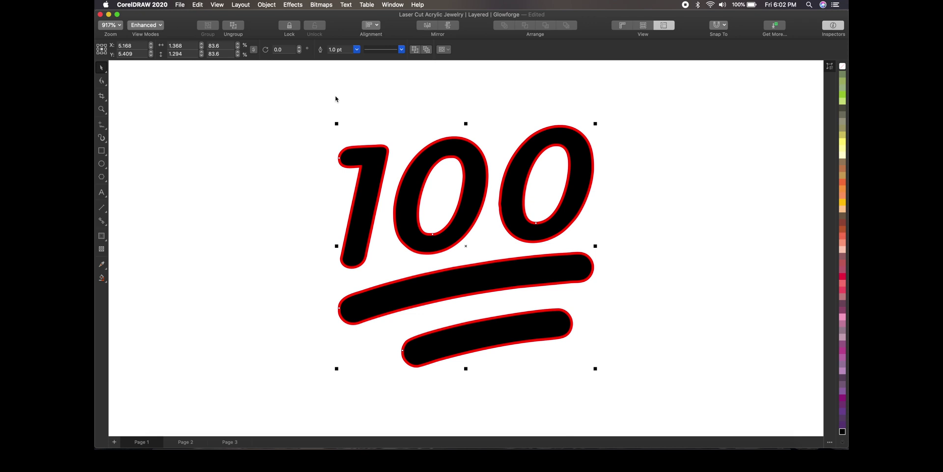
pyautogui.click(357, 50)
pyautogui.scroll(3, 345, 80)
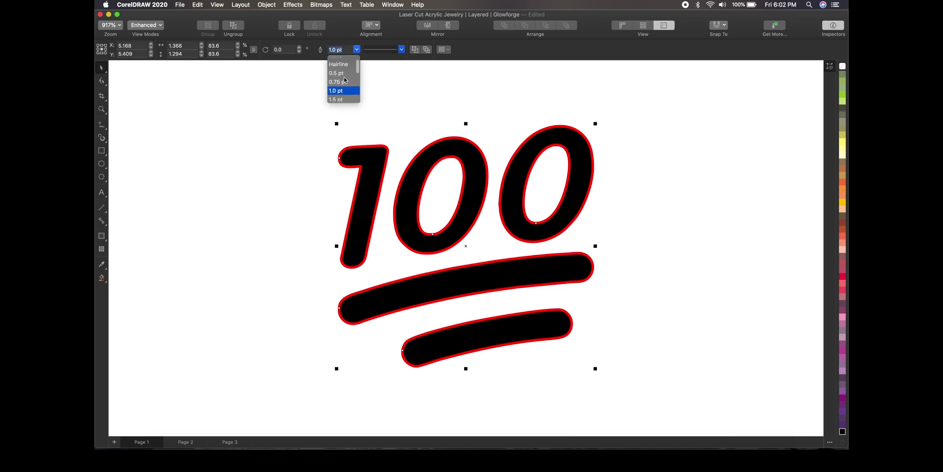
pyautogui.click(341, 61)
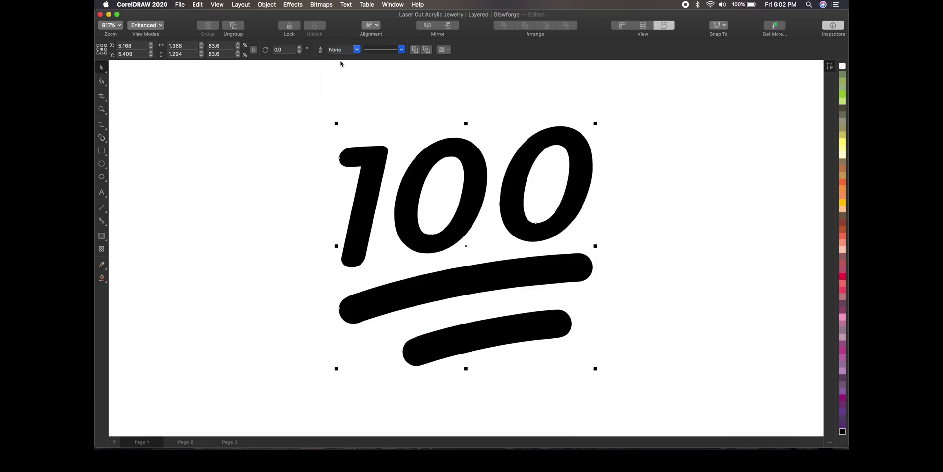
pyautogui.click(293, 151)
pyautogui.click(366, 201)
# Copy the black 100 emoji artwork and paste it onto Page 2.
pyautogui.click(293, 137)
pyautogui.click(371, 204)
pyautogui.click(197, 5)
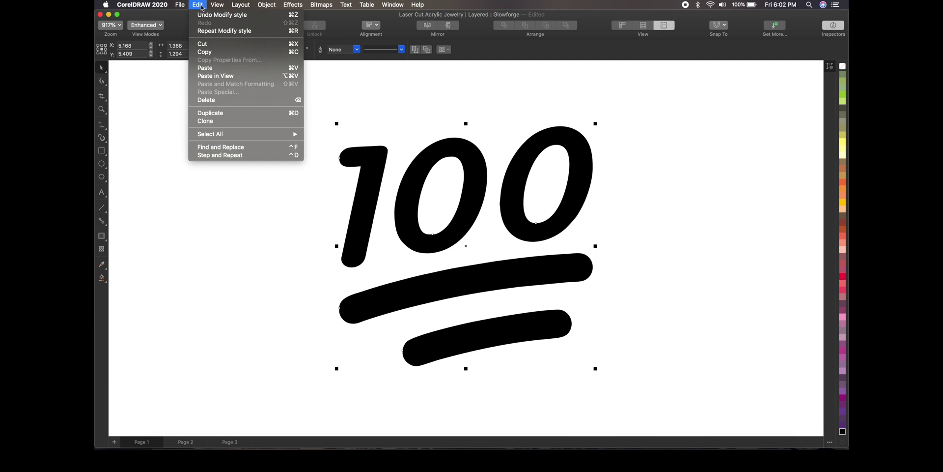
pyautogui.click(205, 52)
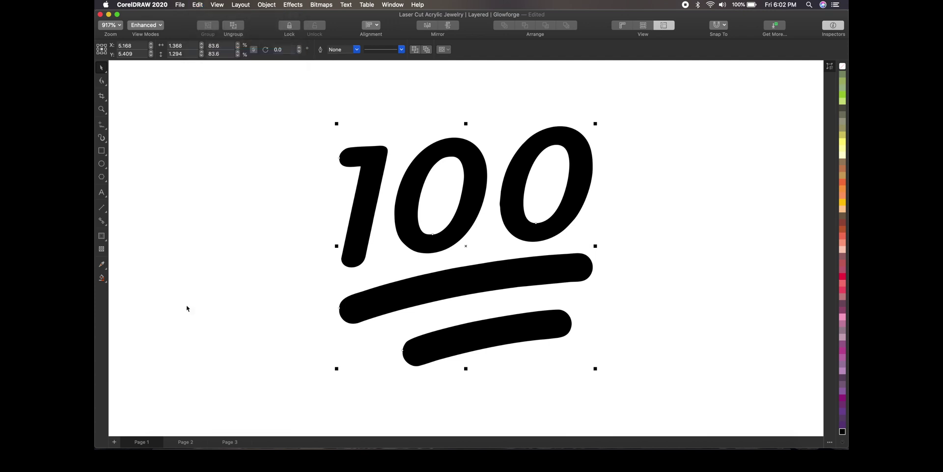
pyautogui.click(185, 442)
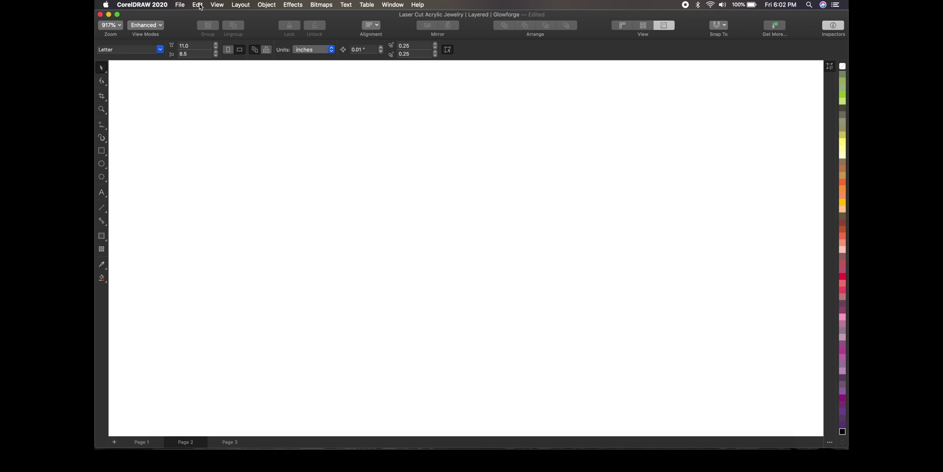
pyautogui.click(199, 6)
pyautogui.click(207, 69)
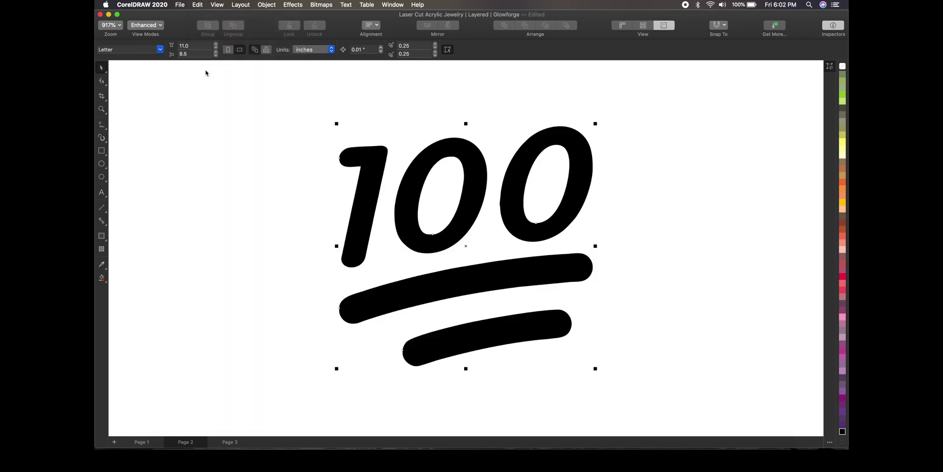
pyautogui.click(253, 191)
# Draw a small 0.198-inch circle and position it over the gap between the 1 and first 0.
pyautogui.click(102, 165)
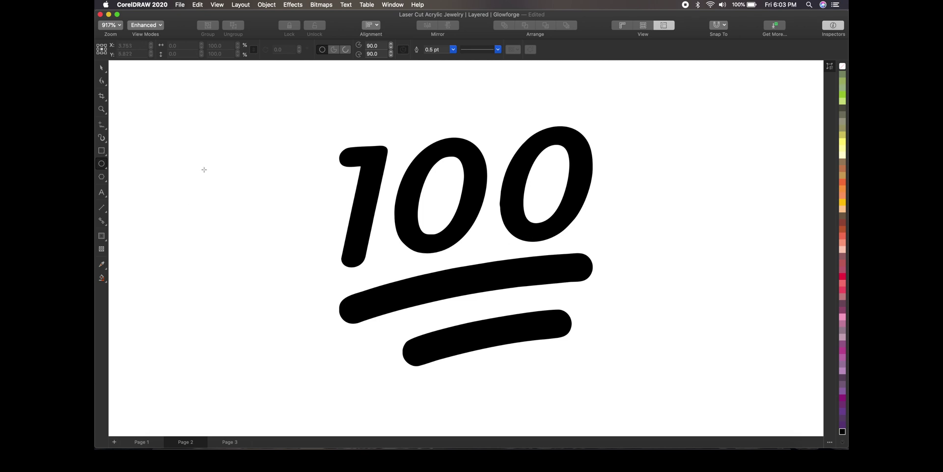
pyautogui.moveTo(203, 169); pyautogui.dragTo(240, 200)
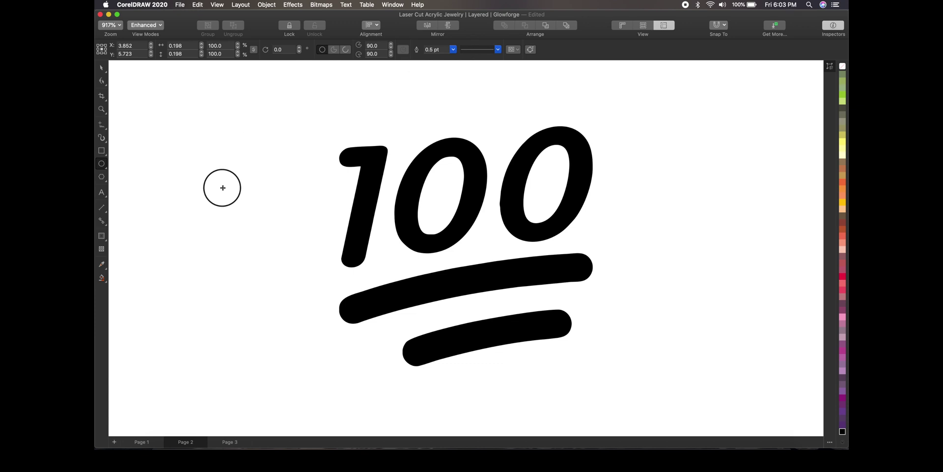
pyautogui.moveTo(223, 187); pyautogui.dragTo(396, 172)
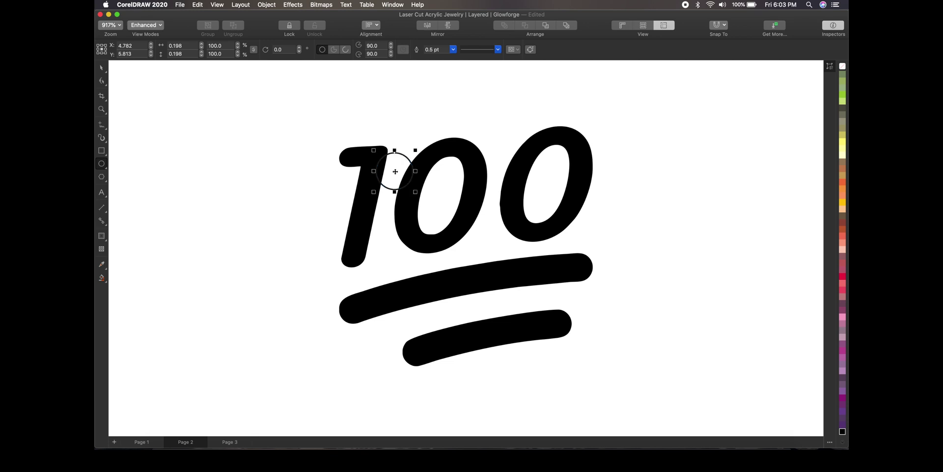
pyautogui.press('space')
pyautogui.click(352, 267)
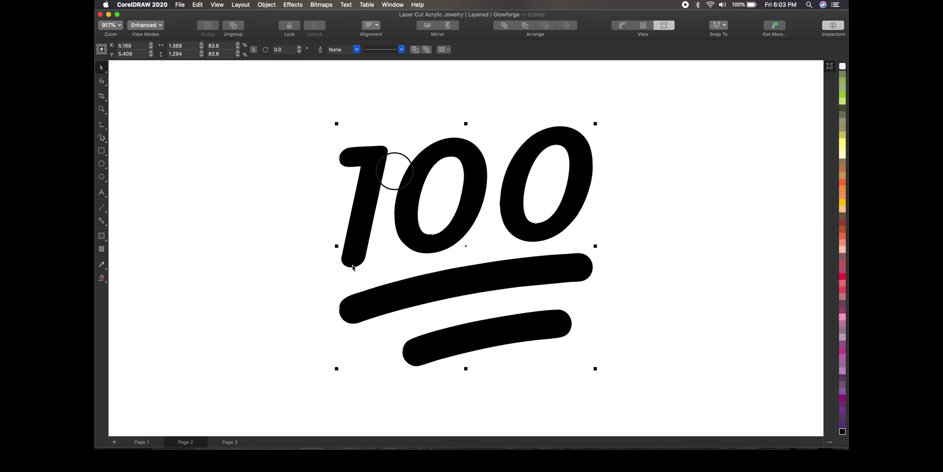
pyautogui.click(264, 274)
pyautogui.click(408, 172)
pyautogui.keyDown('ctrl'); pyautogui.click(403, 157); pyautogui.keyUp('ctrl')
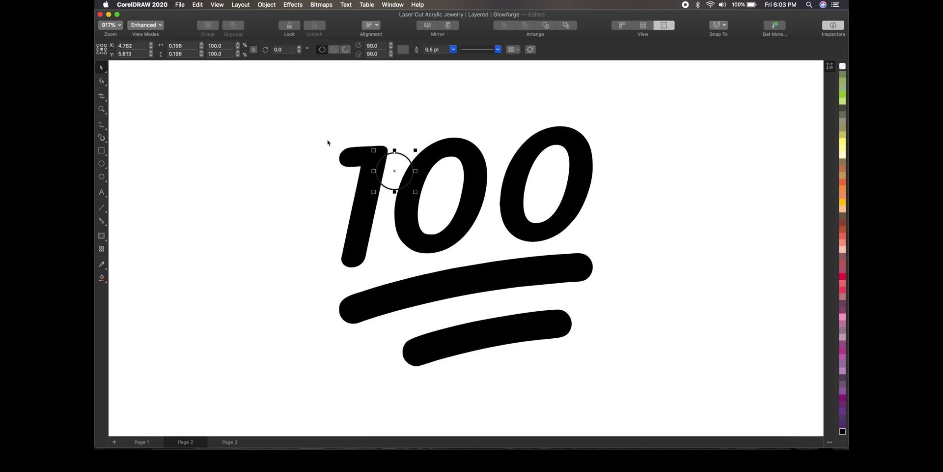
# Place circle copies between the zeros' tops, at the 1's lower left, second 0's lower right, and both bar ends.
pyautogui.moveTo(394, 171); pyautogui.dragTo(497, 167)
pyautogui.click(198, 4)
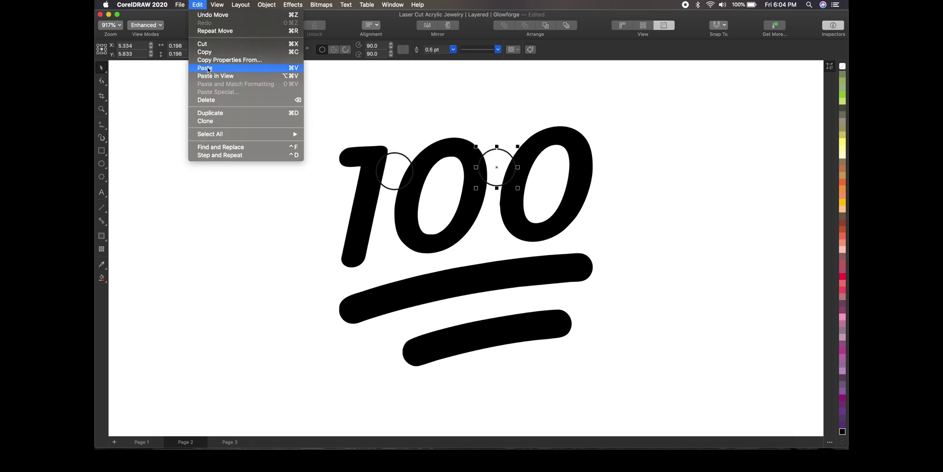
pyautogui.click(211, 68)
pyautogui.moveTo(395, 171); pyautogui.dragTo(357, 278)
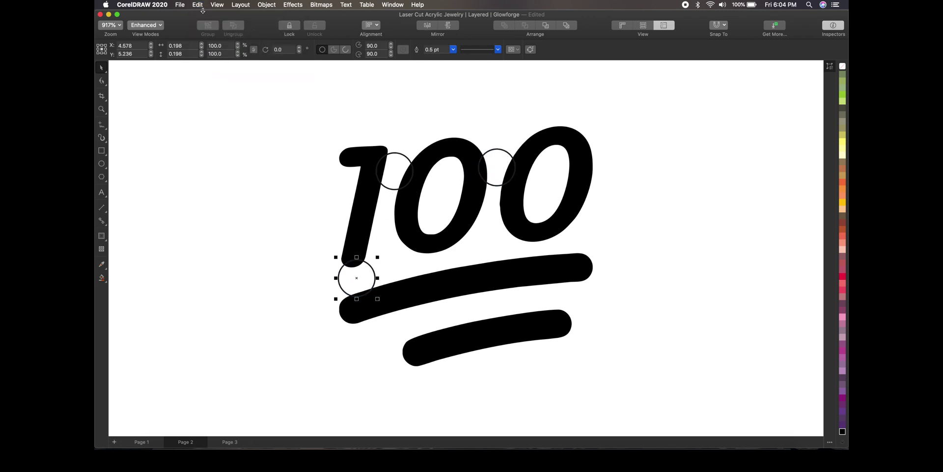
pyautogui.click(198, 4)
pyautogui.click(211, 68)
pyautogui.moveTo(407, 177); pyautogui.dragTo(570, 244)
pyautogui.click(198, 5)
pyautogui.click(212, 68)
pyautogui.moveTo(398, 168); pyautogui.dragTo(408, 321)
pyautogui.click(197, 4)
pyautogui.click(211, 69)
pyautogui.moveTo(394, 171); pyautogui.dragTo(563, 295)
# Select the 100 artwork with all the circles and combine them into one curve.
pyautogui.click(216, 171)
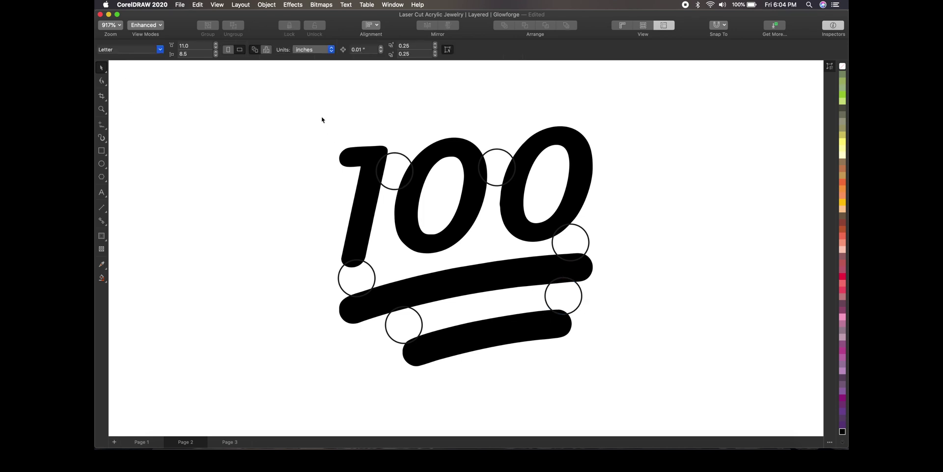
pyautogui.moveTo(322, 120); pyautogui.dragTo(642, 383)
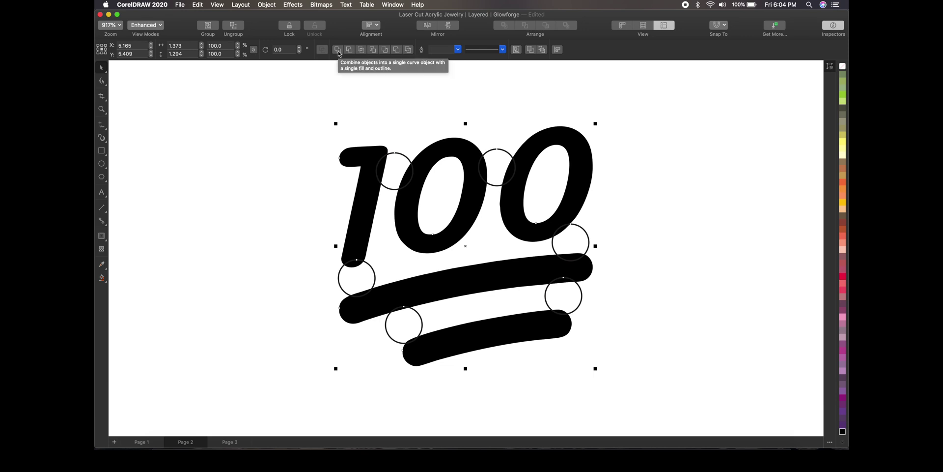
pyautogui.click(339, 50)
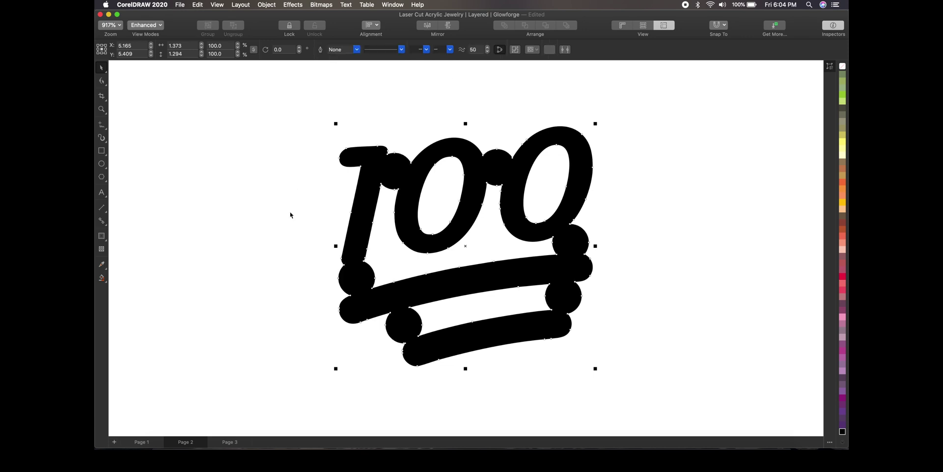
pyautogui.click(285, 223)
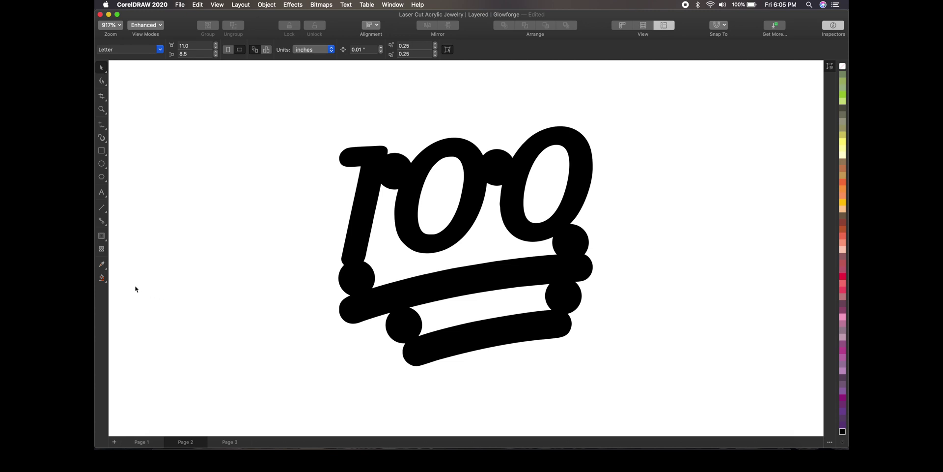
# Smart Fill both zeros' holes, the area around the digits, and the lower bar's hole.
pyautogui.click(102, 277)
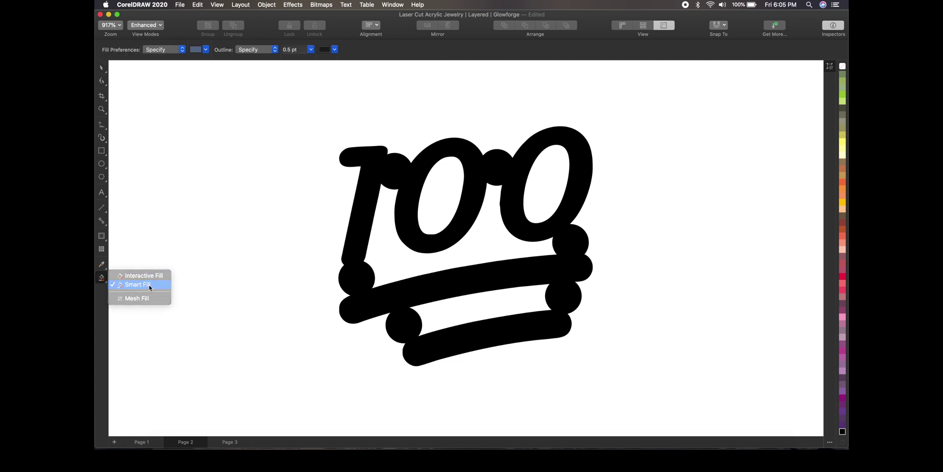
pyautogui.click(150, 285)
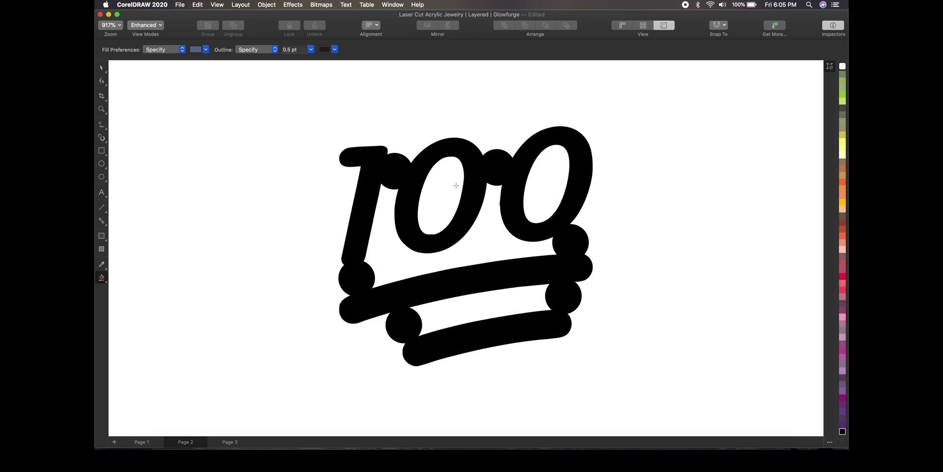
pyautogui.click(445, 190)
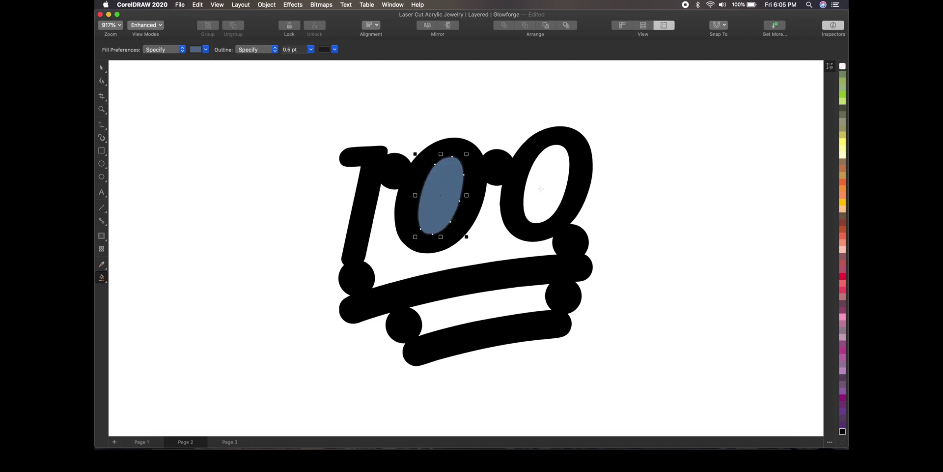
pyautogui.click(541, 189)
pyautogui.click(481, 239)
pyautogui.click(476, 303)
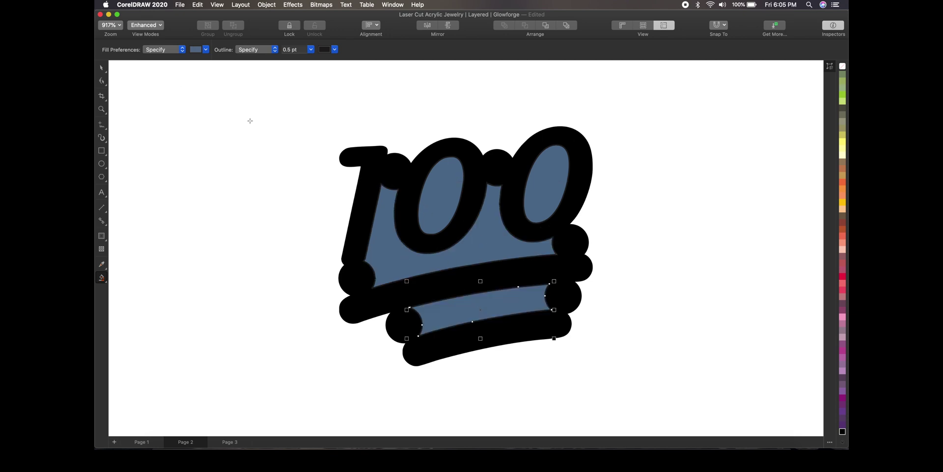
# Select all pieces of the artwork and fill them black.
pyautogui.press('space')
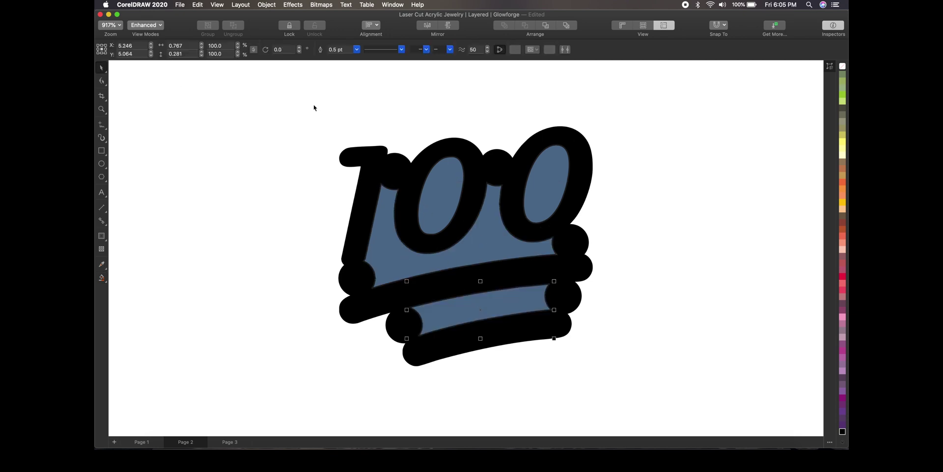
pyautogui.moveTo(315, 105); pyautogui.dragTo(833, 427)
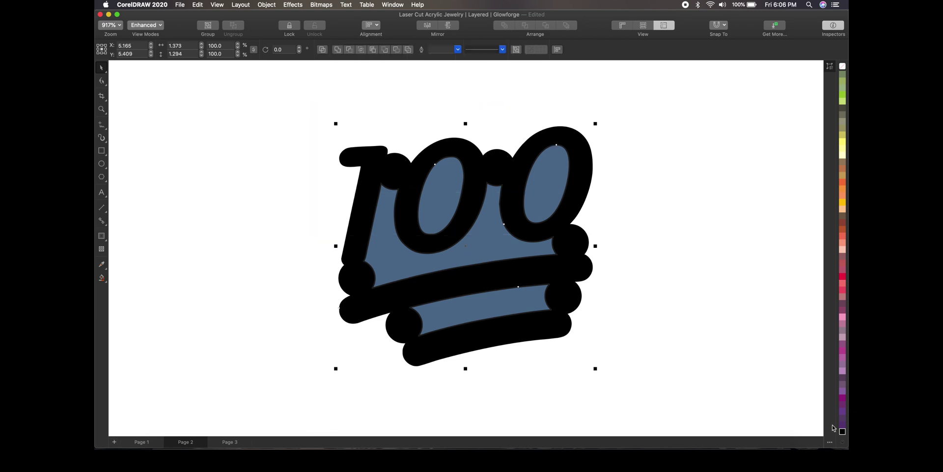
pyautogui.click(843, 432)
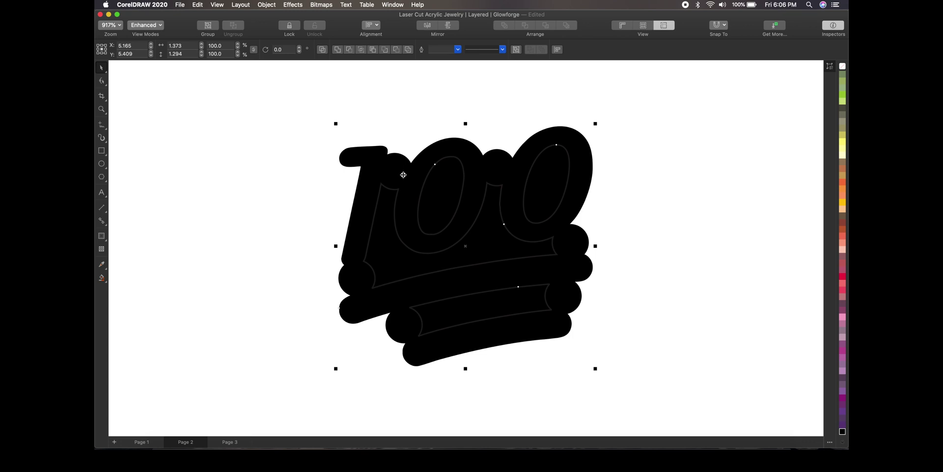
# Convert the black backing to a 300 dpi black-and-white bitmap and Quick Trace it.
pyautogui.click(318, 5)
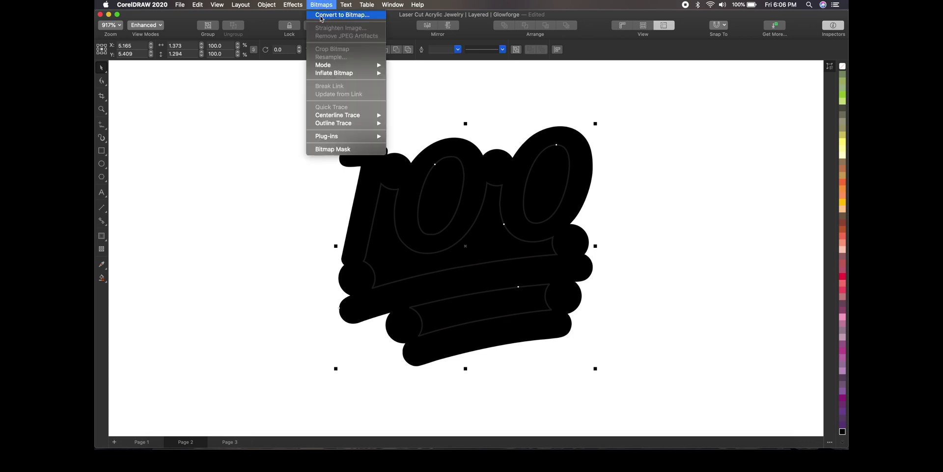
pyautogui.click(322, 15)
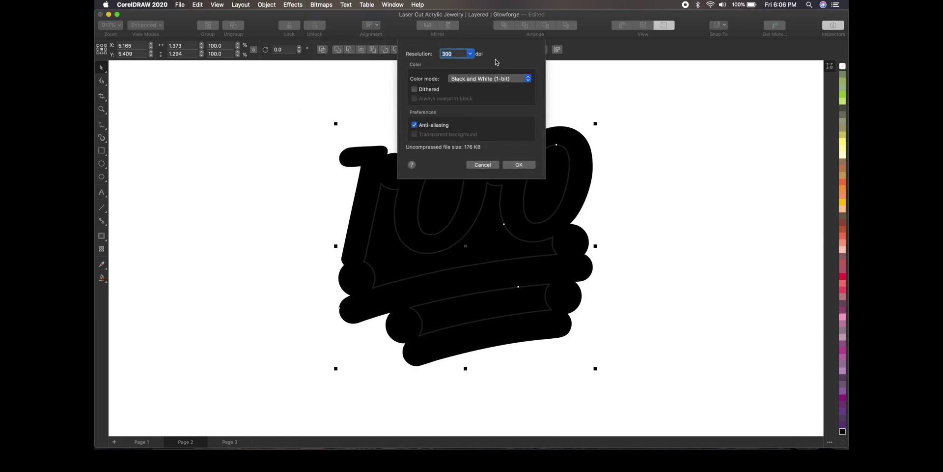
pyautogui.click(500, 80)
pyautogui.click(501, 80)
pyautogui.click(521, 165)
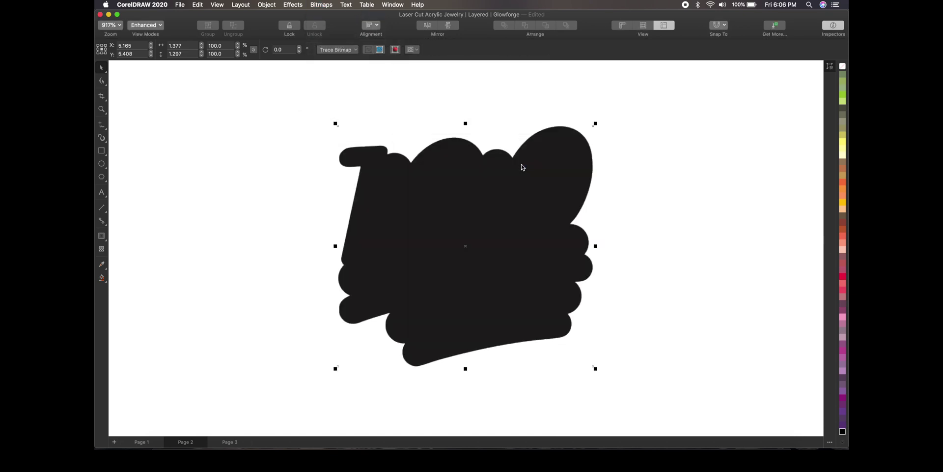
pyautogui.click(345, 51)
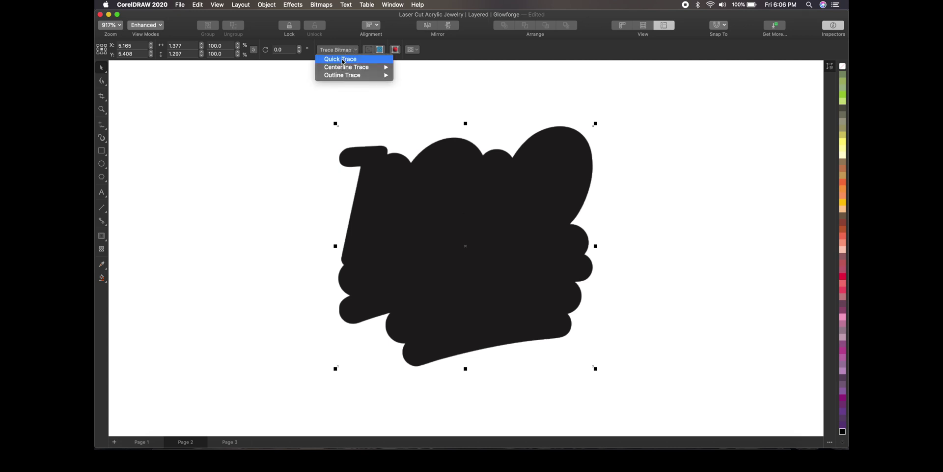
pyautogui.click(344, 60)
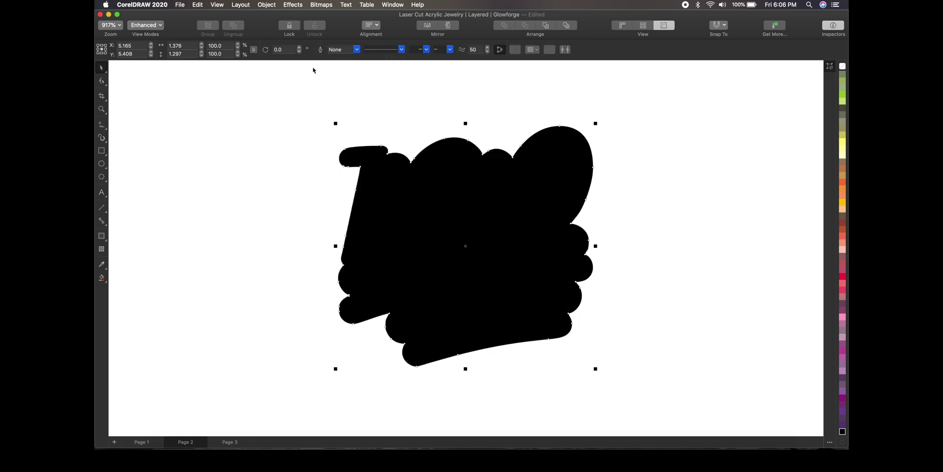
# Send the traced shape To Back of Page and delete the leftover bitmap on top.
pyautogui.click(268, 5)
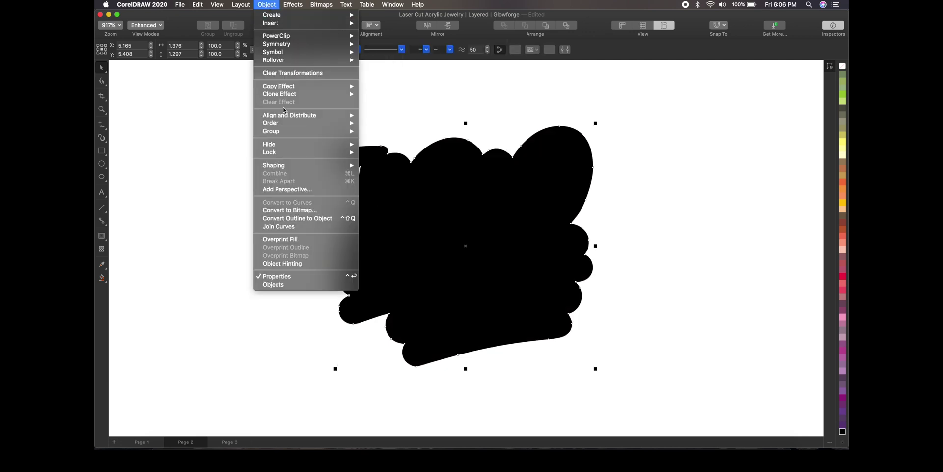
pyautogui.moveTo(278, 126)
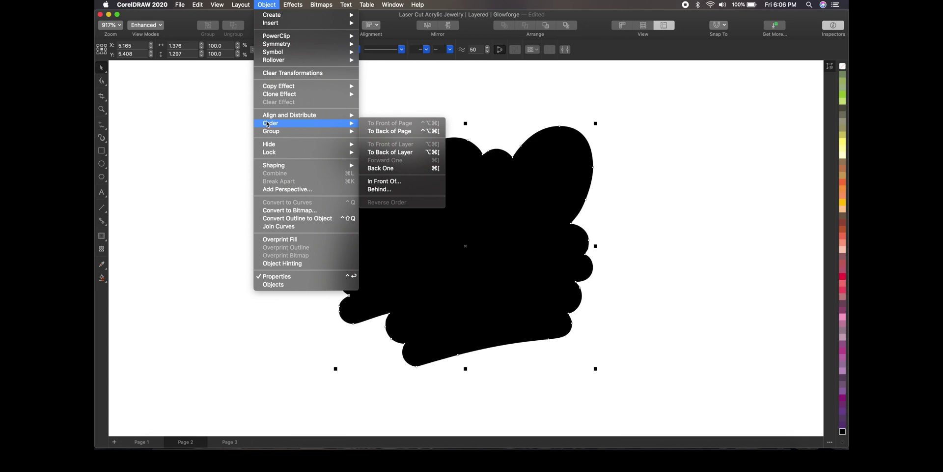
pyautogui.click(386, 132)
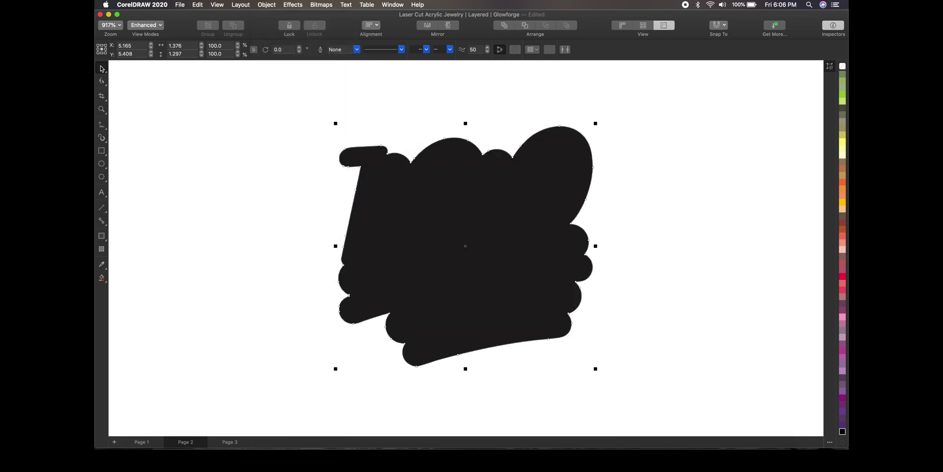
pyautogui.click(228, 158)
pyautogui.click(494, 259)
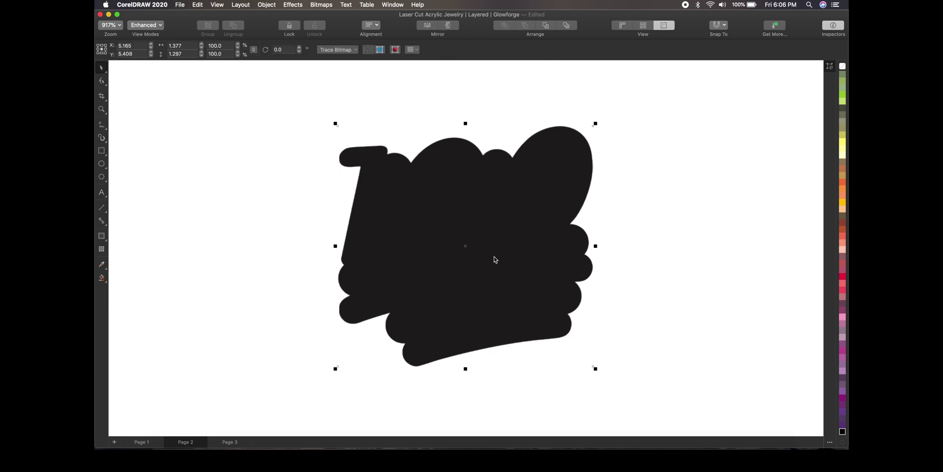
pyautogui.press('Delete')
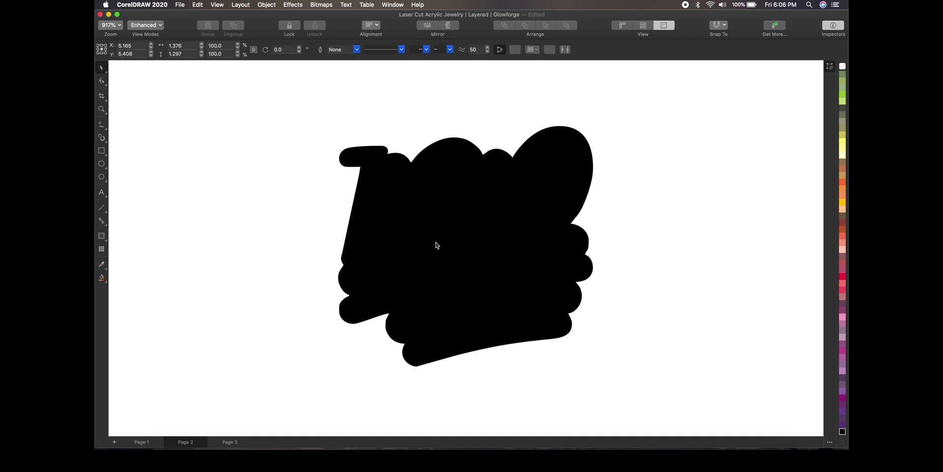
pyautogui.click(440, 246)
# Give the traced silhouette a hairline outline and remove its black fill.
pyautogui.click(357, 50)
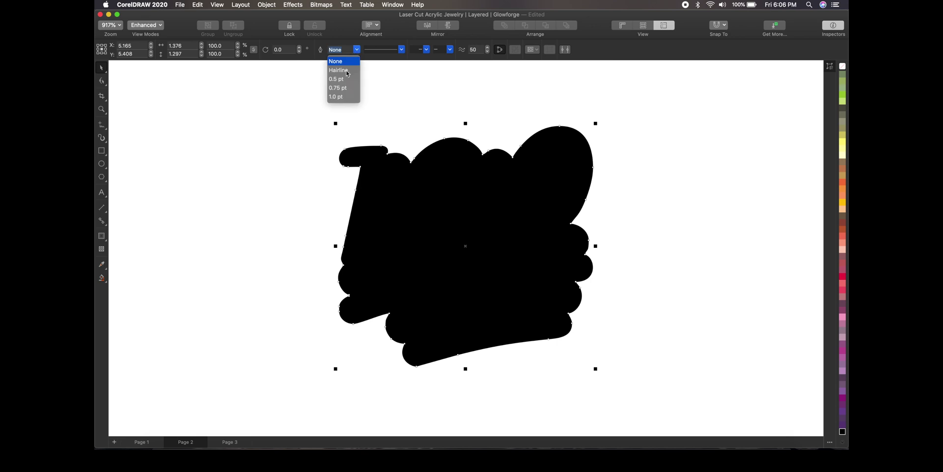
pyautogui.click(347, 72)
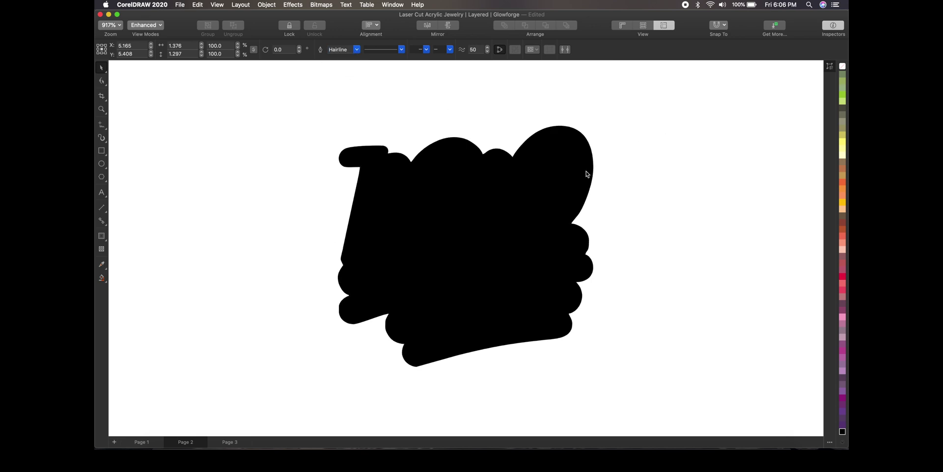
pyautogui.click(843, 67)
pyautogui.click(694, 188)
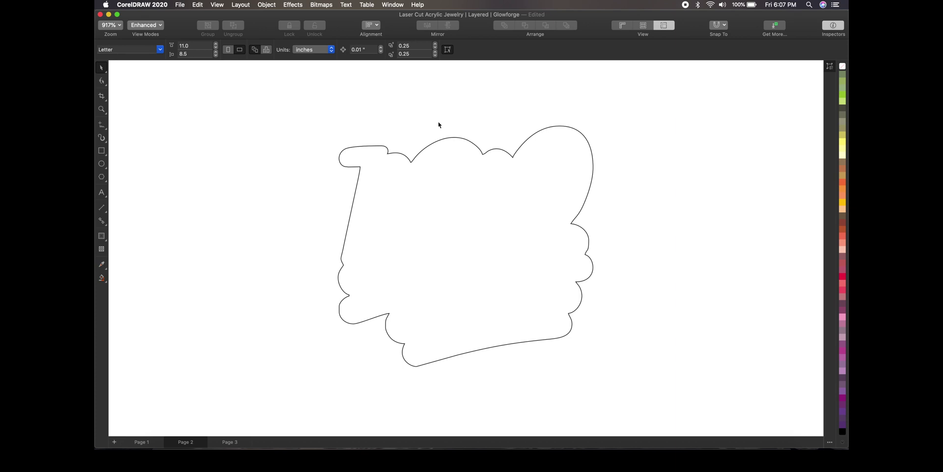
# Draw a circle sized 0.19 × 0.2 in with a hairline outline.
pyautogui.click(102, 164)
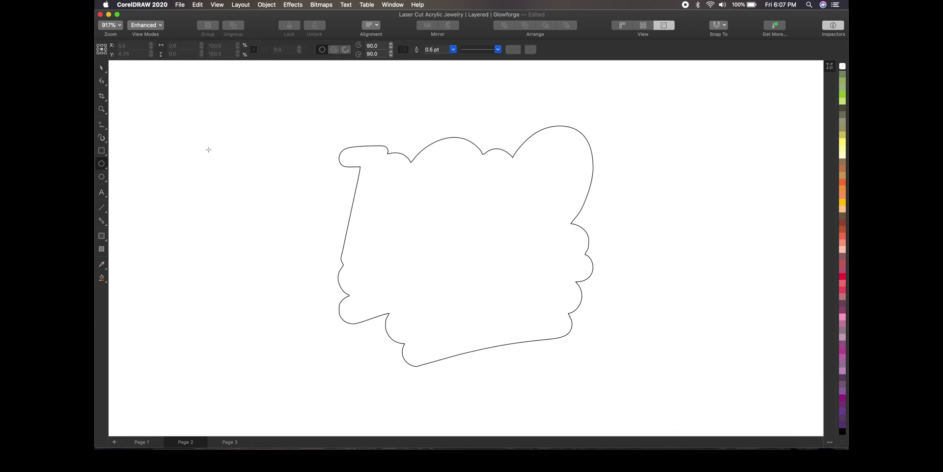
pyautogui.moveTo(206, 146); pyautogui.dragTo(246, 187)
pyautogui.click(183, 45)
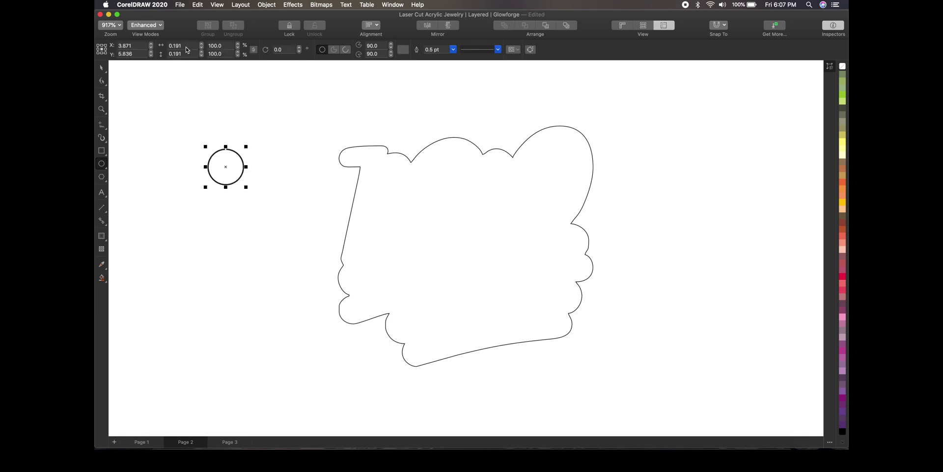
pyautogui.write('0.19')
pyautogui.press('Tab')
pyautogui.write('0.2')
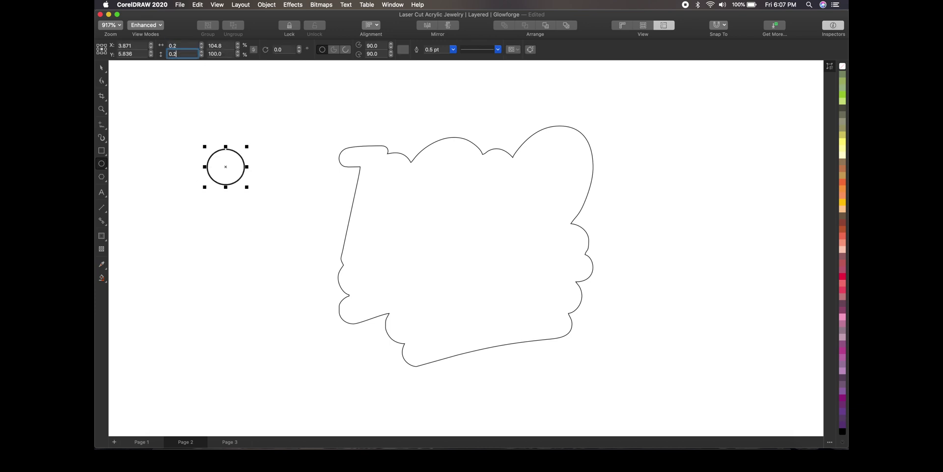
pyautogui.press('Return')
pyautogui.click(453, 49)
pyautogui.click(437, 71)
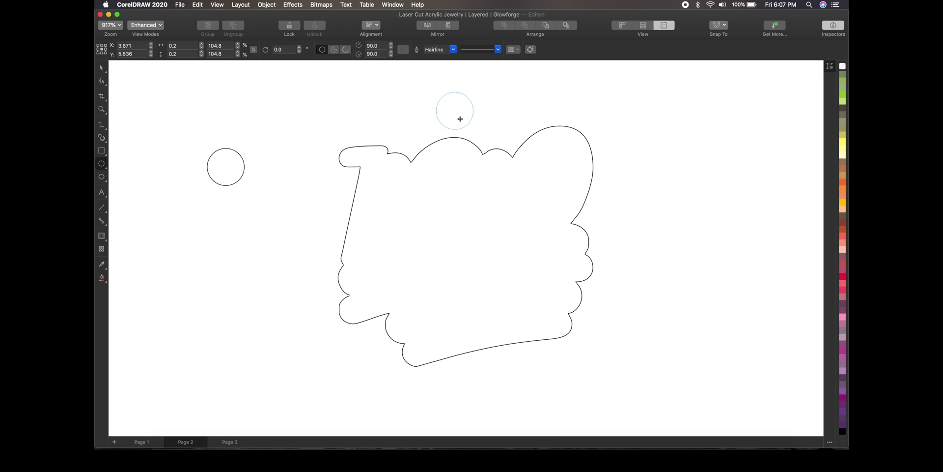
# Place the circle on the backing's top edge, centre it horizontally, and weld them together.
pyautogui.moveTo(465, 126); pyautogui.dragTo(466, 126)
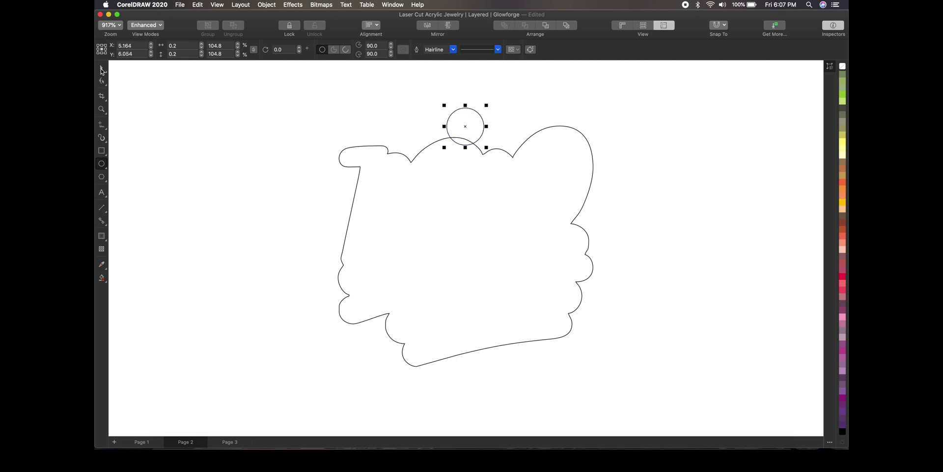
pyautogui.press('space')
pyautogui.click(354, 109)
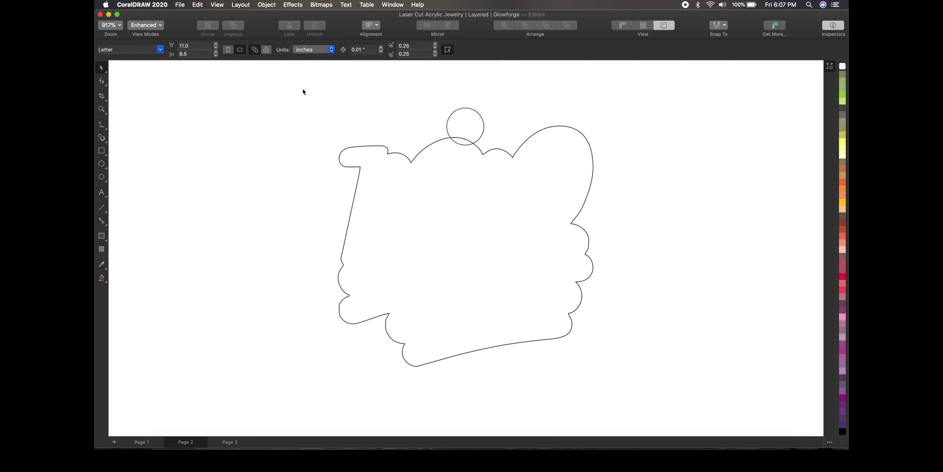
pyautogui.moveTo(303, 90); pyautogui.dragTo(631, 289)
pyautogui.moveTo(658, 406); pyautogui.dragTo(657, 406)
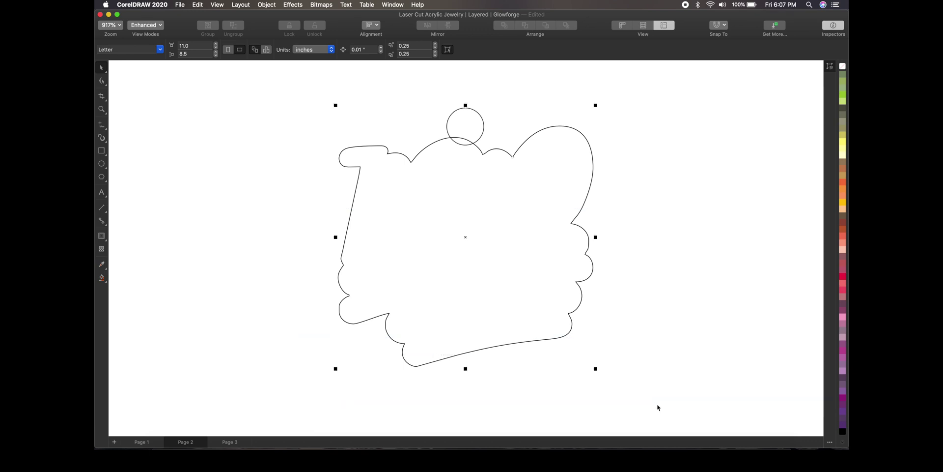
pyautogui.click(378, 26)
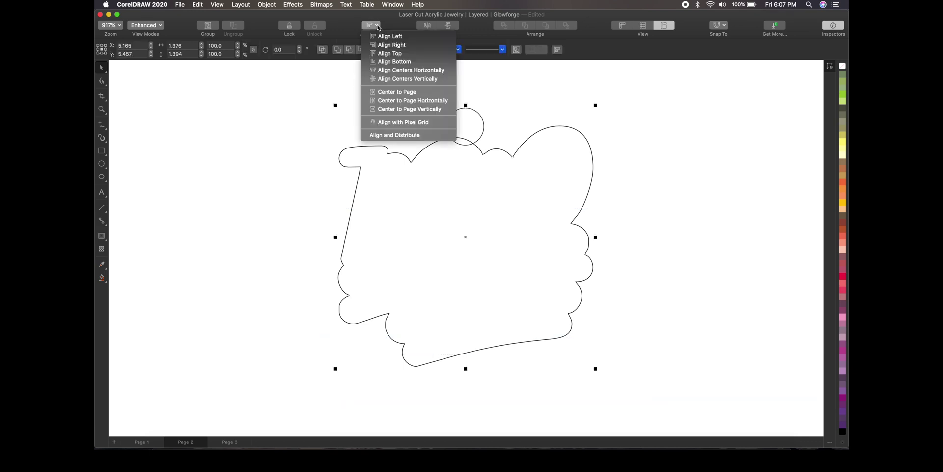
pyautogui.click(410, 70)
pyautogui.moveTo(305, 88); pyautogui.dragTo(654, 389)
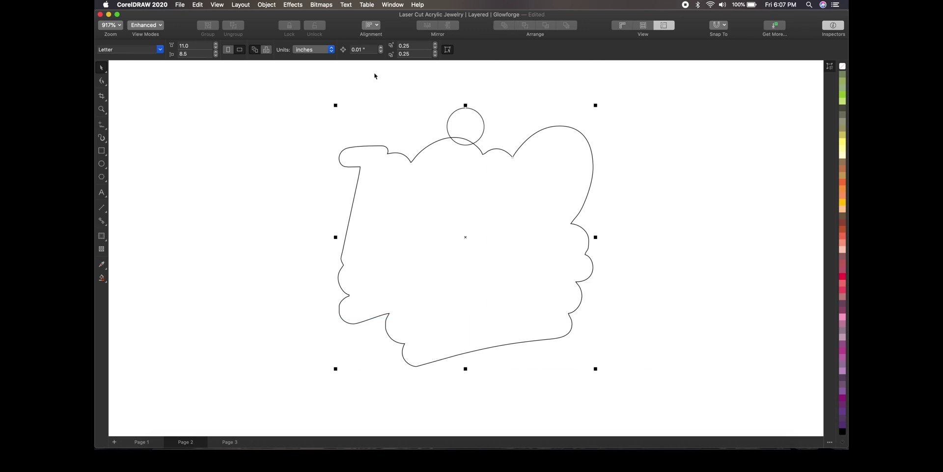
pyautogui.click(338, 49)
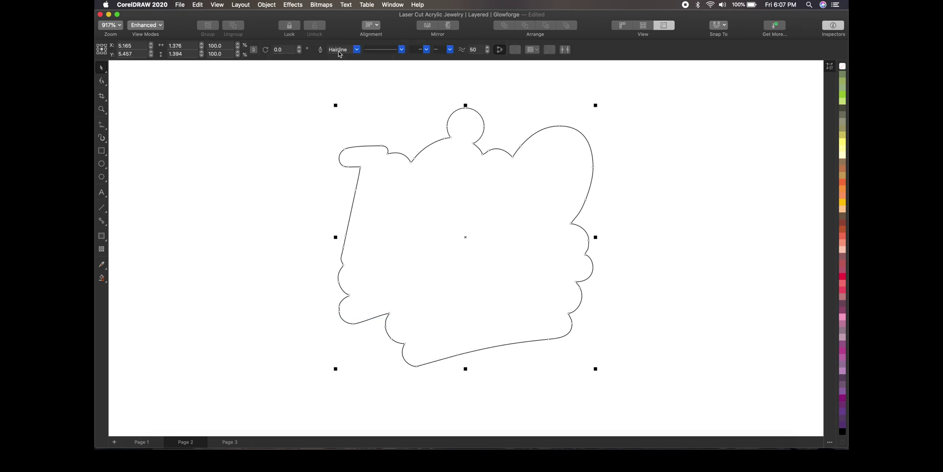
pyautogui.click(280, 184)
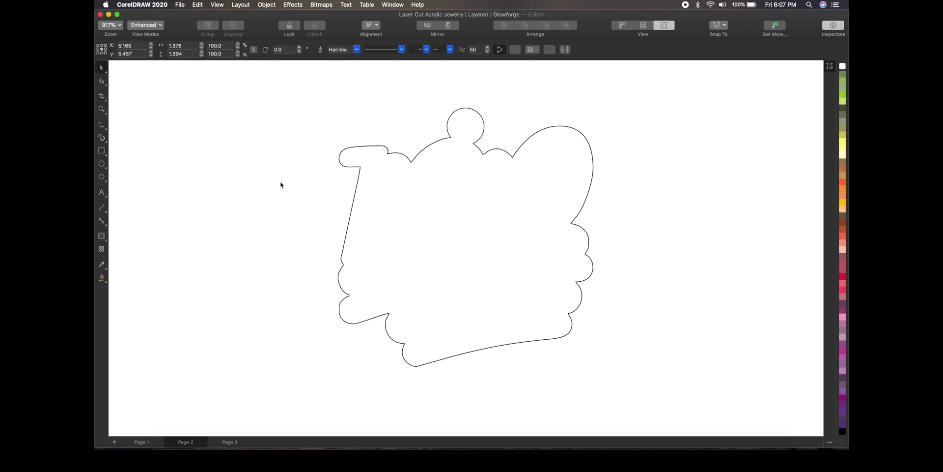
# Draw a 0.1 × 0.1 in circle with a hairline outline.
pyautogui.click(102, 164)
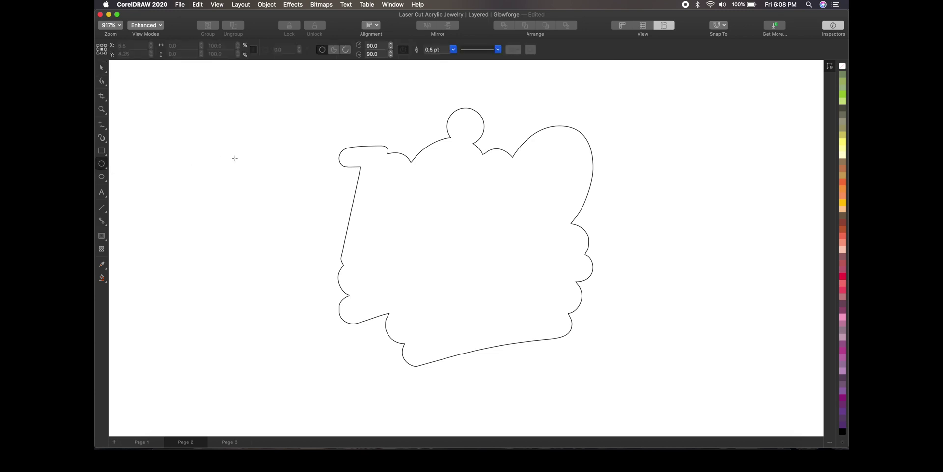
pyautogui.moveTo(235, 159); pyautogui.dragTo(251, 175)
pyautogui.click(183, 45)
pyautogui.write('0.1')
pyautogui.press('Tab')
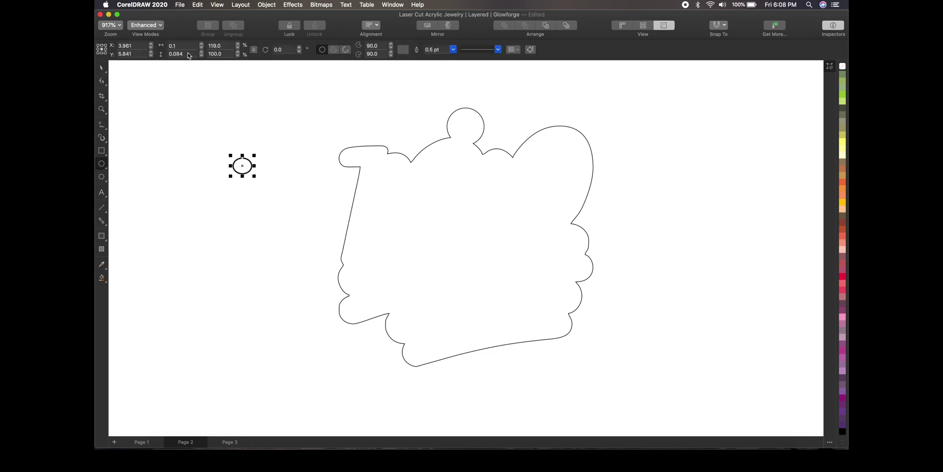
pyautogui.write('0.1')
pyautogui.press('Return')
pyautogui.click(101, 68)
pyautogui.click(453, 49)
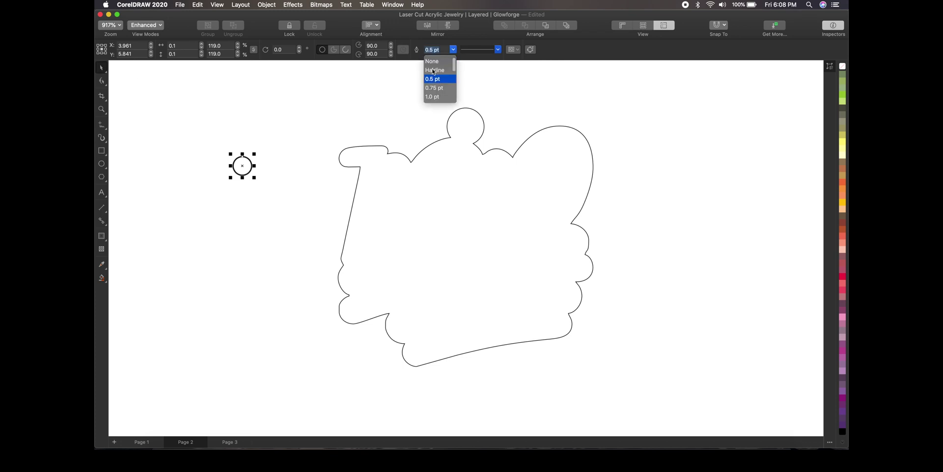
pyautogui.click(433, 63)
# Move the small circle into the hanging loop and align centres horizontally with the backing.
pyautogui.moveTo(244, 166); pyautogui.dragTo(465, 128)
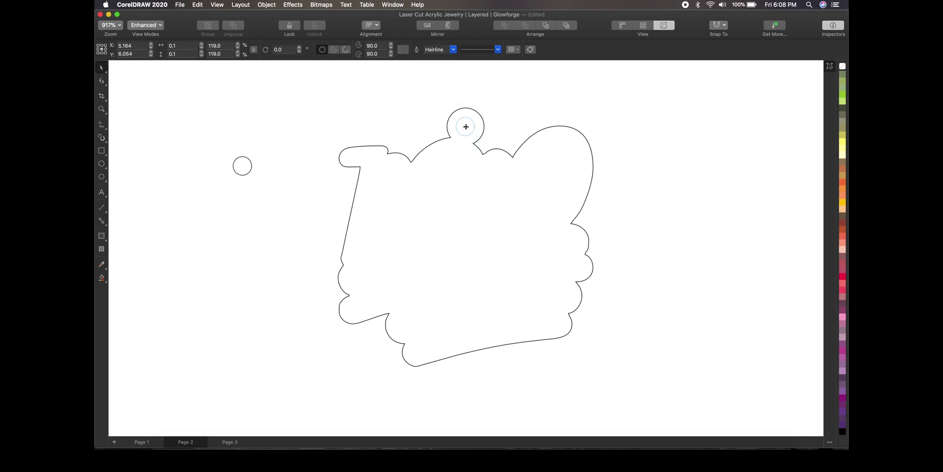
pyautogui.moveTo(466, 127); pyautogui.dragTo(466, 127)
pyautogui.click(318, 100)
pyautogui.moveTo(313, 95); pyautogui.dragTo(660, 391)
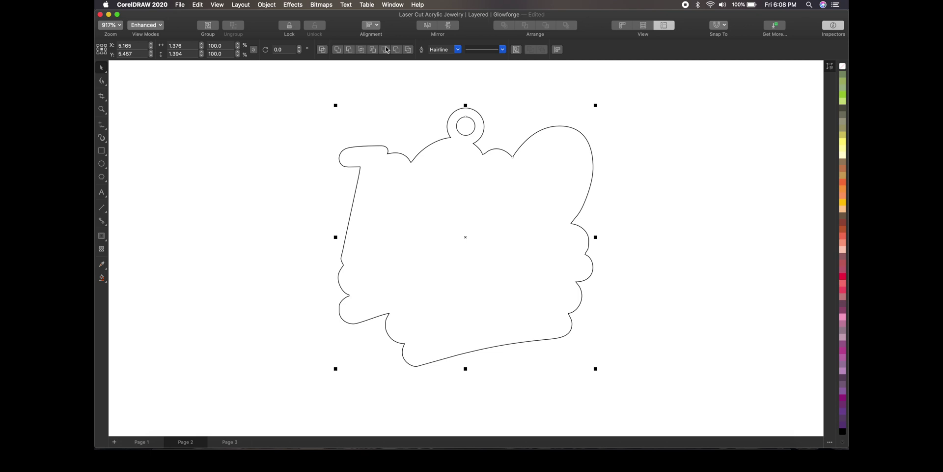
pyautogui.click(378, 25)
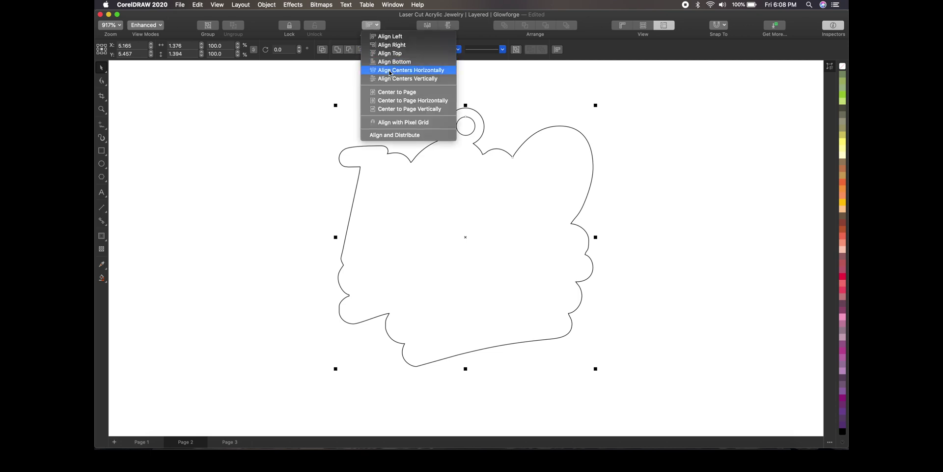
pyautogui.click(408, 70)
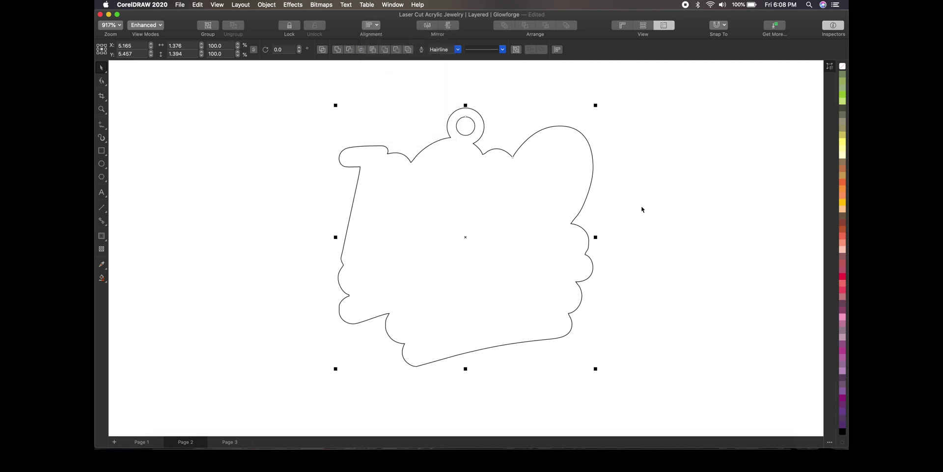
# Group the backing outline with its ring hole and set the outline colour to RGB red.
pyautogui.click(209, 28)
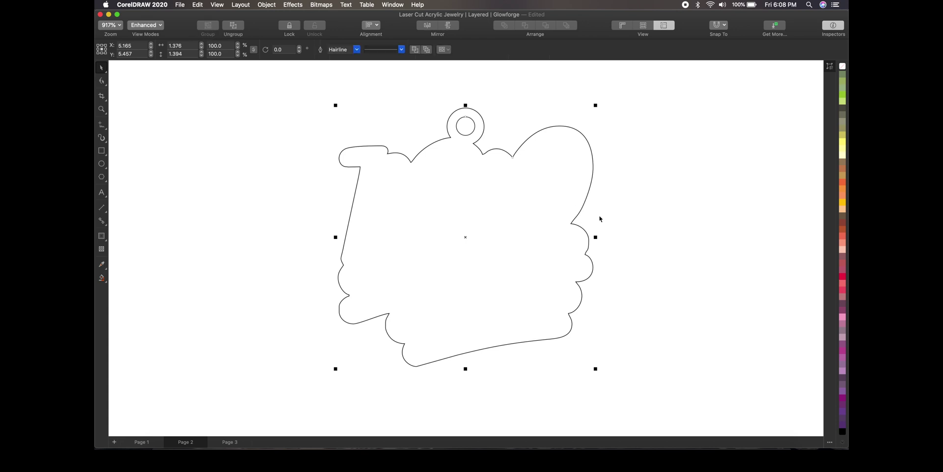
pyautogui.click(829, 67)
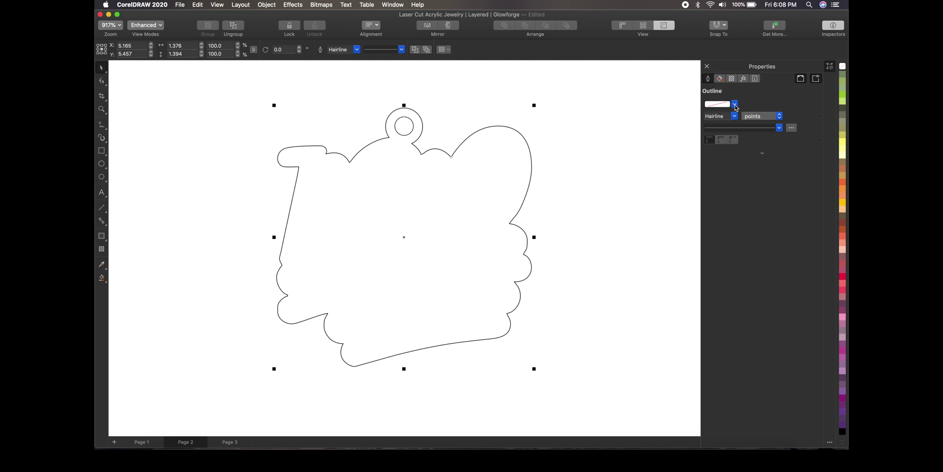
pyautogui.click(735, 105)
pyautogui.click(736, 129)
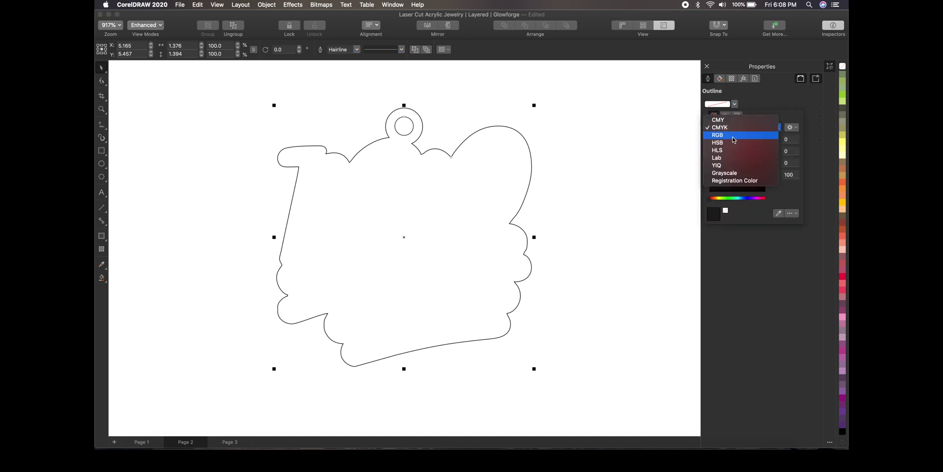
pyautogui.click(733, 136)
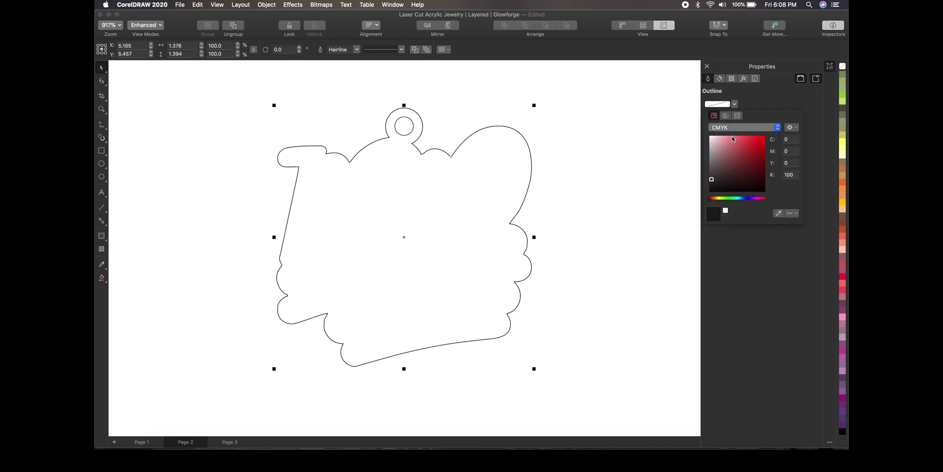
pyautogui.click(766, 138)
pyautogui.click(700, 141)
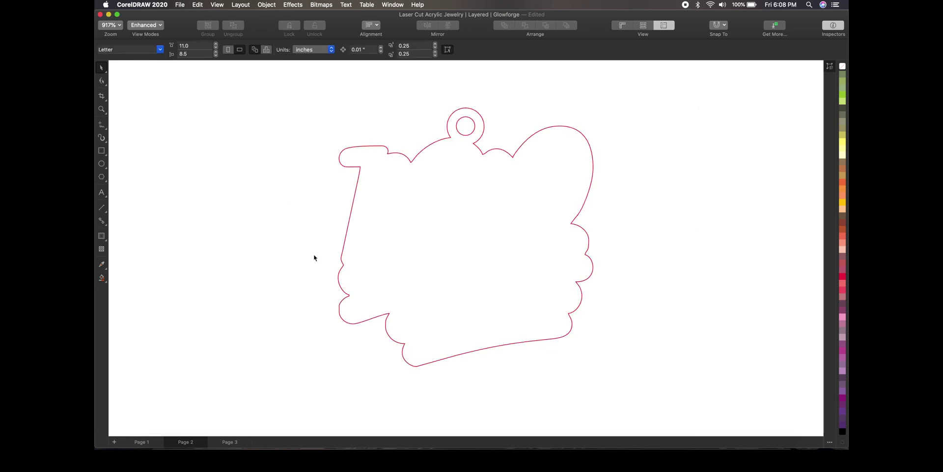
# On Page 1, give the 100 emoji artwork a Hairline outline and remove its fill.
pyautogui.click(143, 441)
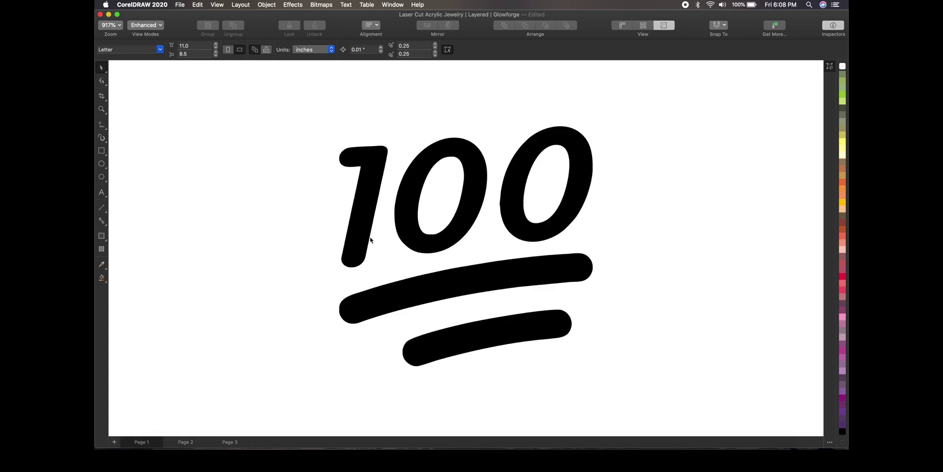
pyautogui.click(370, 240)
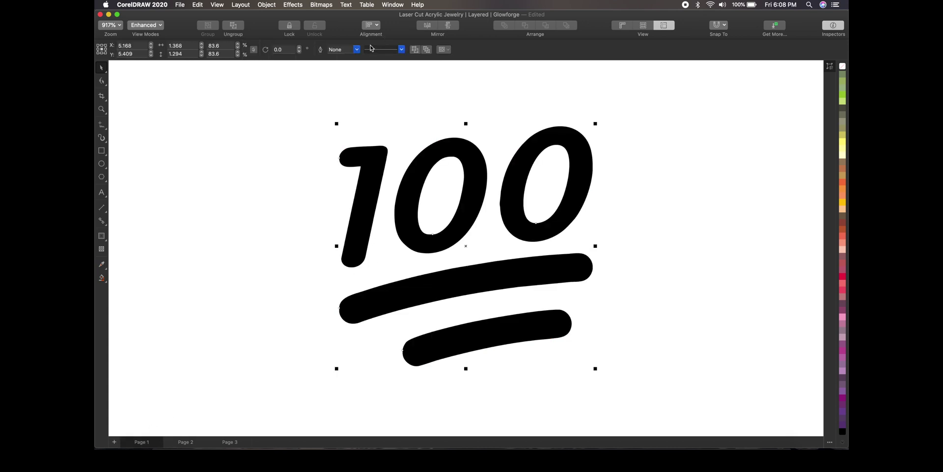
pyautogui.click(356, 49)
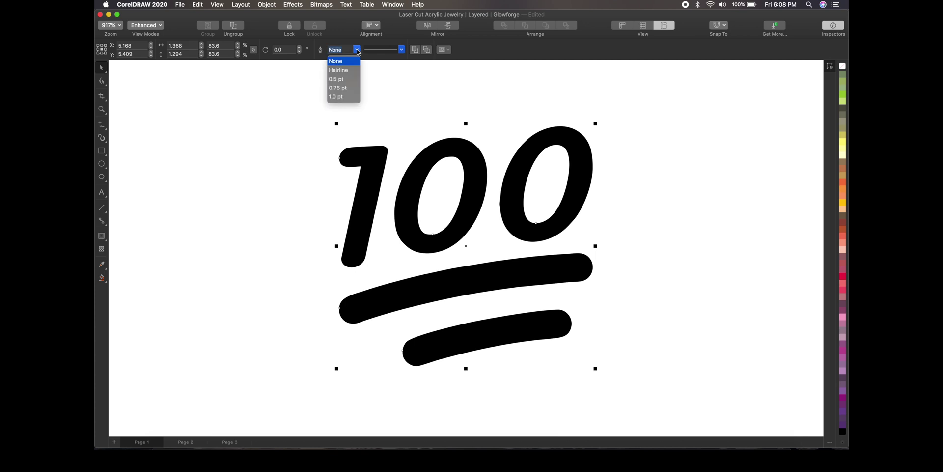
pyautogui.click(345, 71)
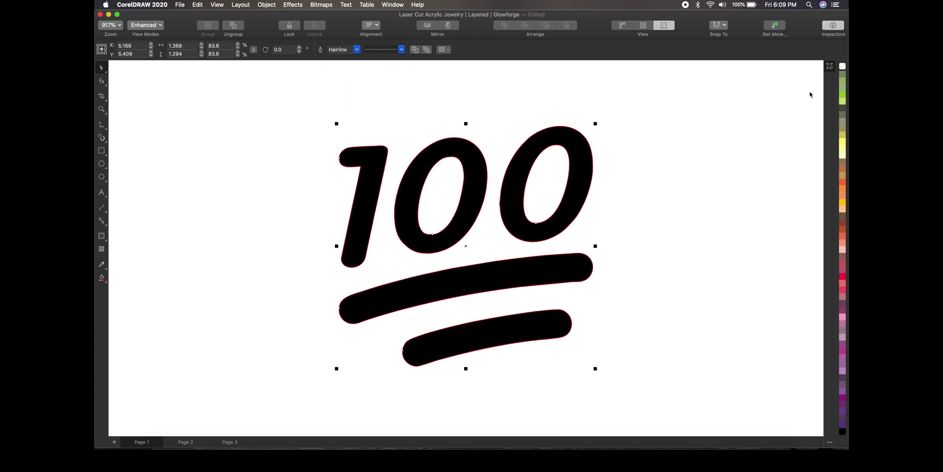
pyautogui.click(842, 66)
pyautogui.click(685, 174)
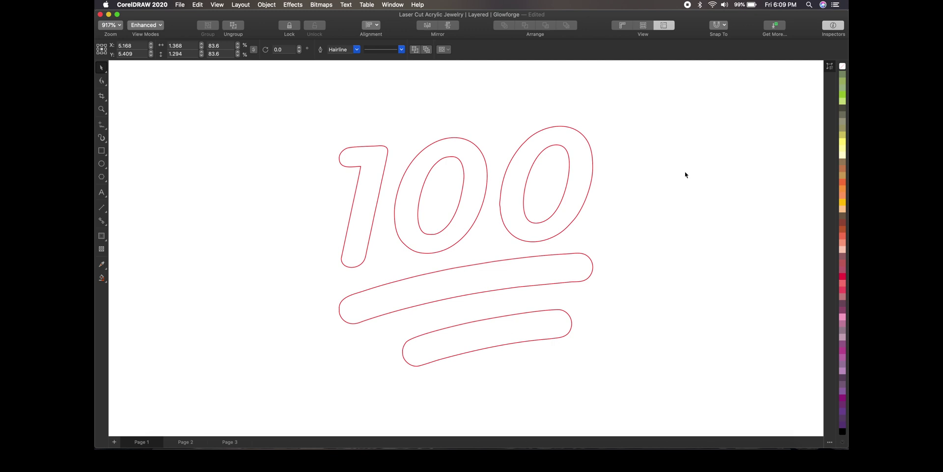
# Copy the outlined 100 artwork and paste it onto the backing outline on Page 2.
pyautogui.click(465, 238)
pyautogui.click(198, 5)
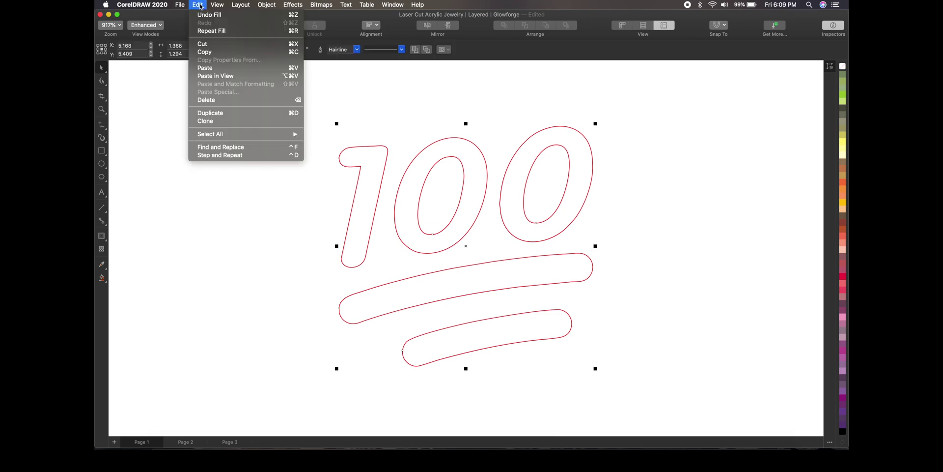
pyautogui.click(204, 52)
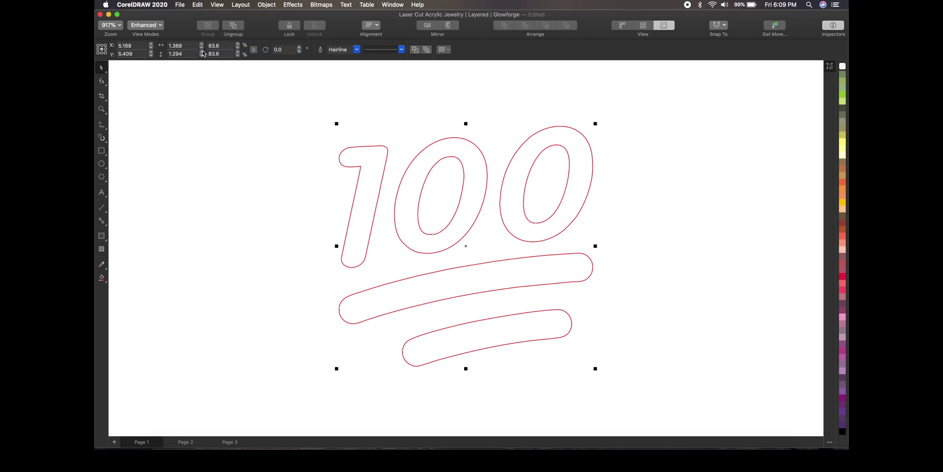
pyautogui.click(182, 442)
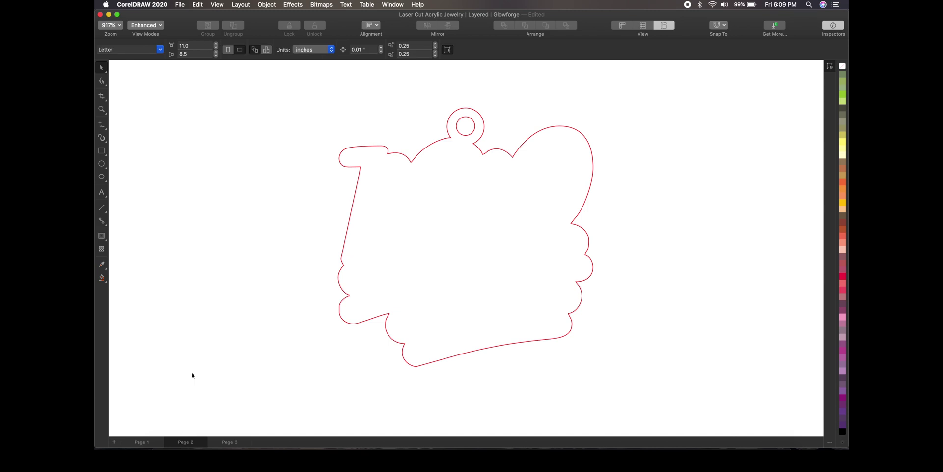
pyautogui.click(197, 5)
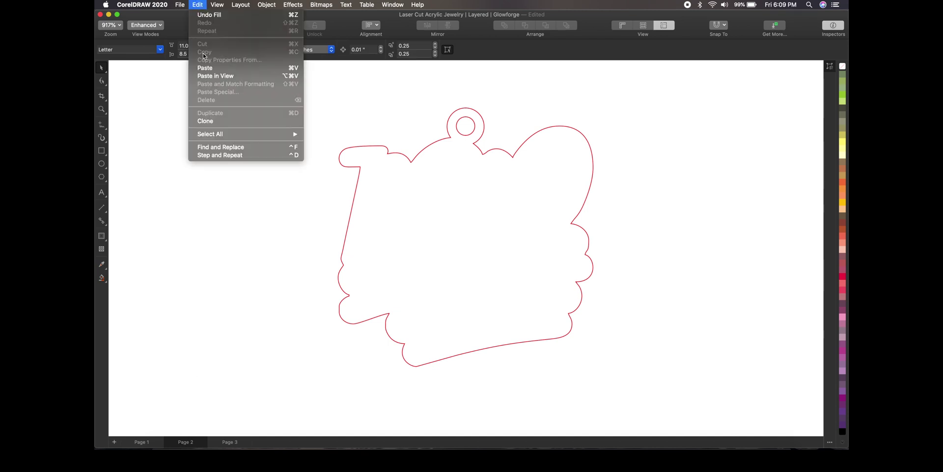
pyautogui.click(204, 70)
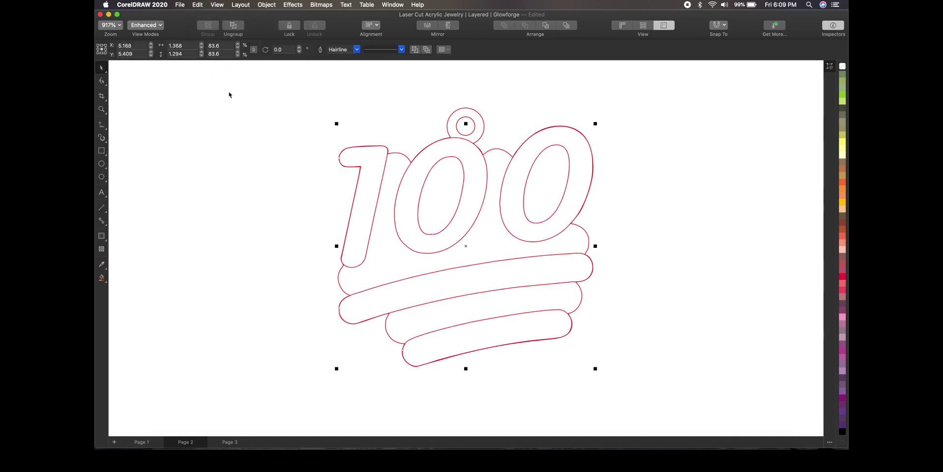
pyautogui.click(668, 217)
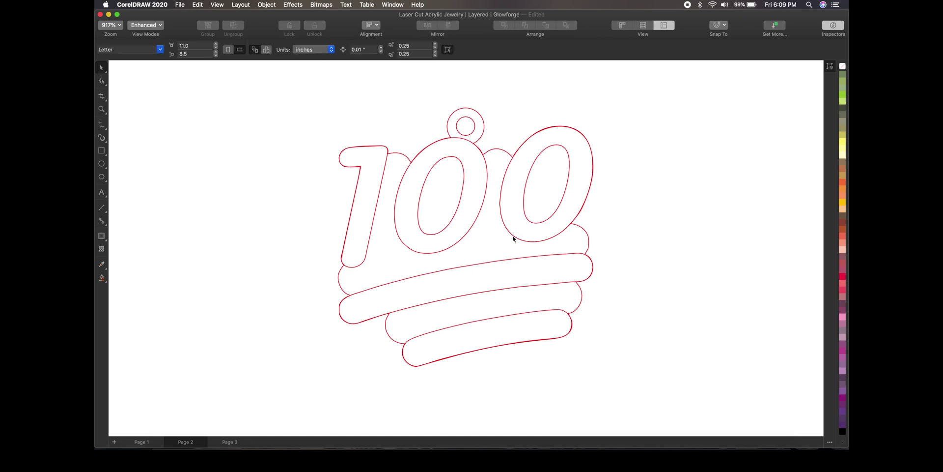
pyautogui.click(513, 239)
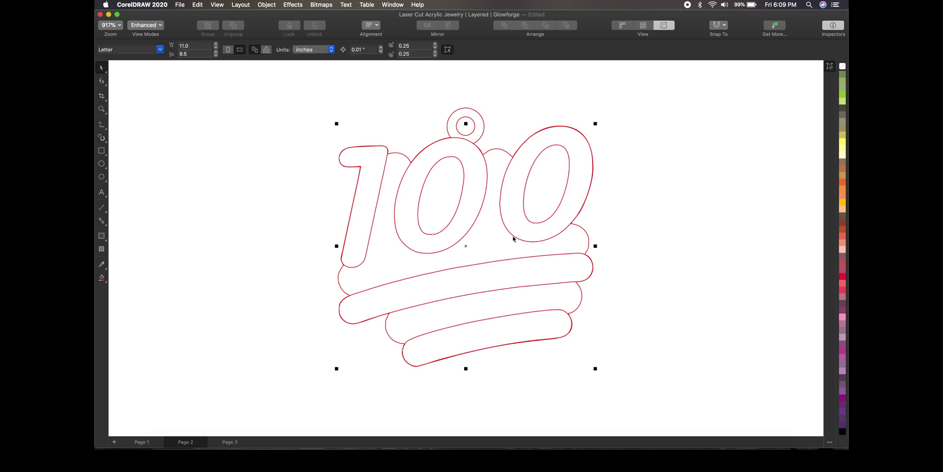
pyautogui.click(542, 243)
pyautogui.click(542, 242)
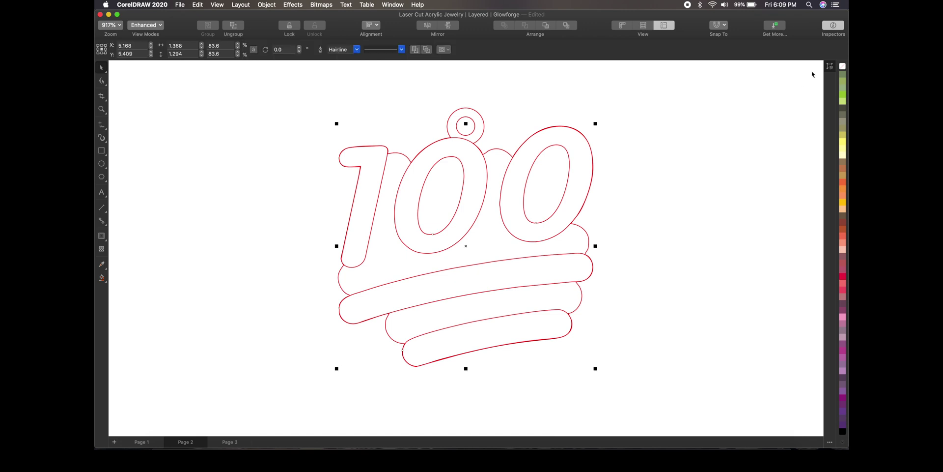
# Change the pasted 100 outline colour to blue in Properties, then return to Page 1.
pyautogui.click(830, 67)
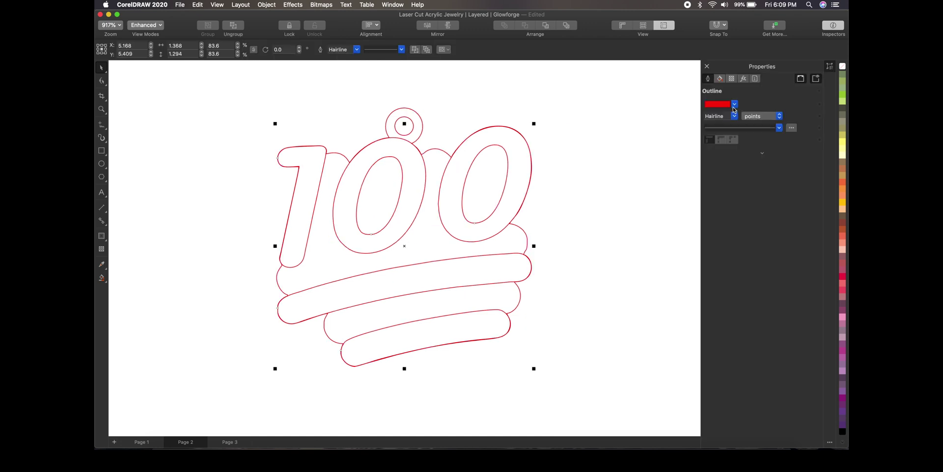
pyautogui.click(734, 104)
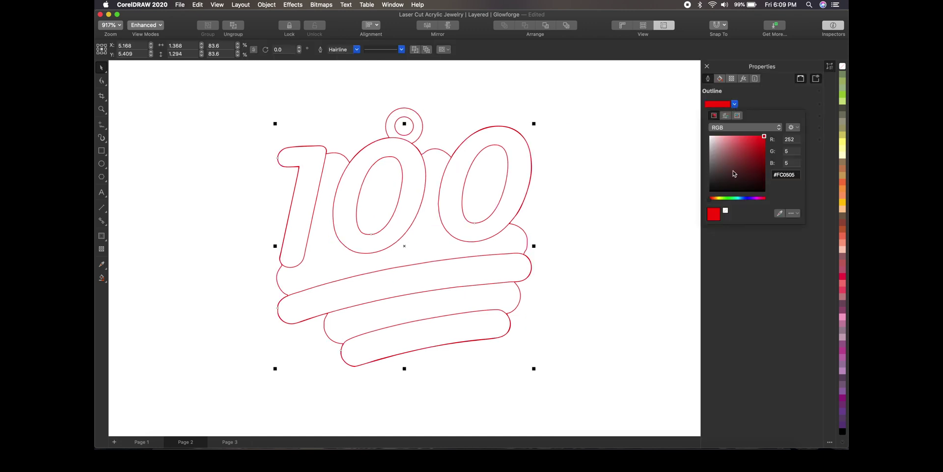
pyautogui.click(747, 199)
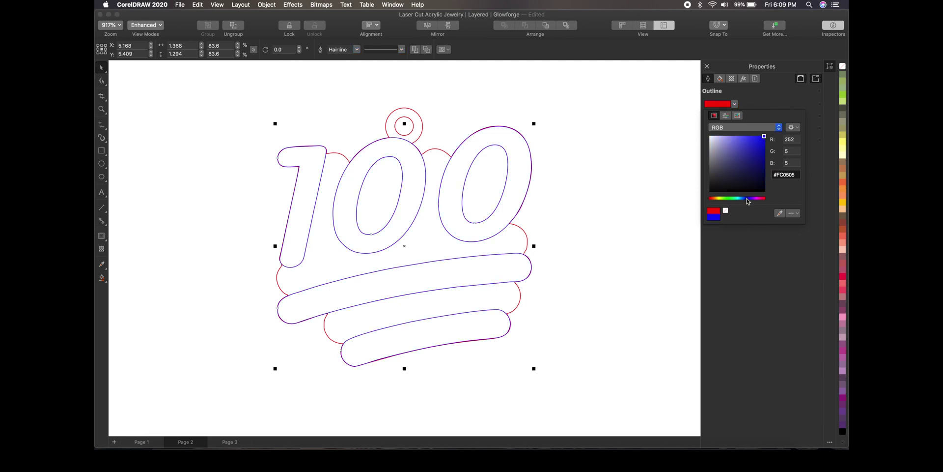
pyautogui.click(655, 117)
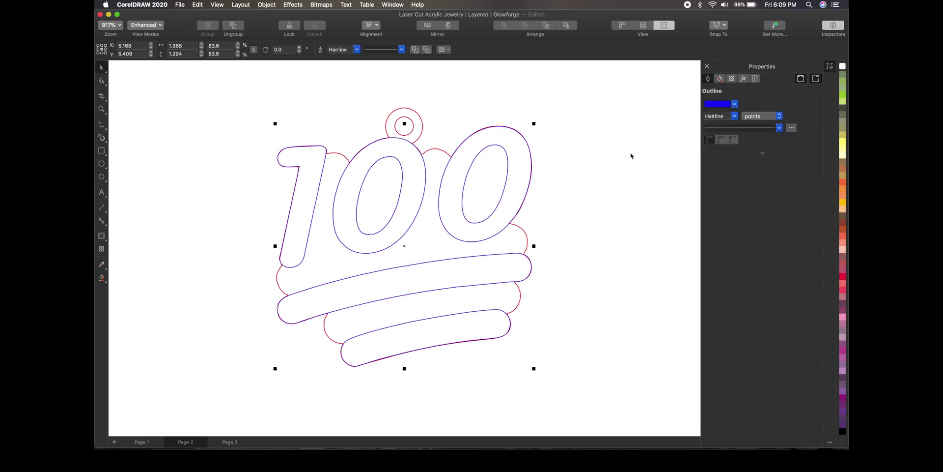
pyautogui.click(657, 152)
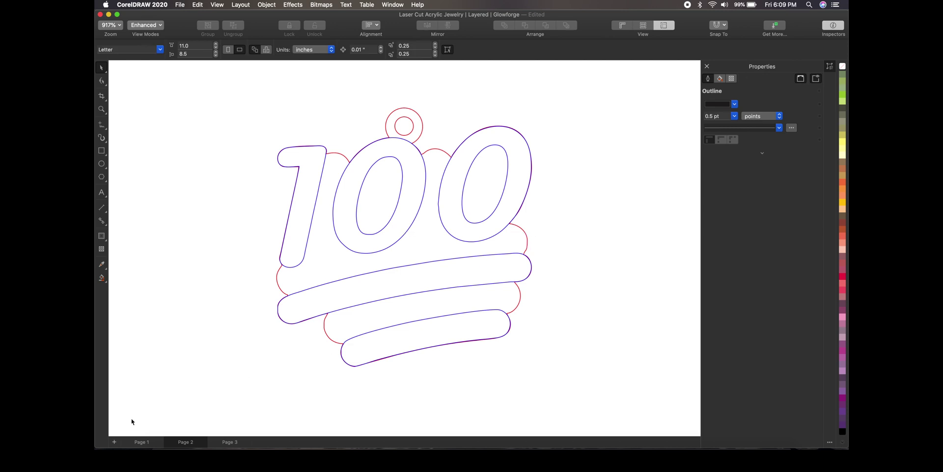
pyautogui.click(141, 441)
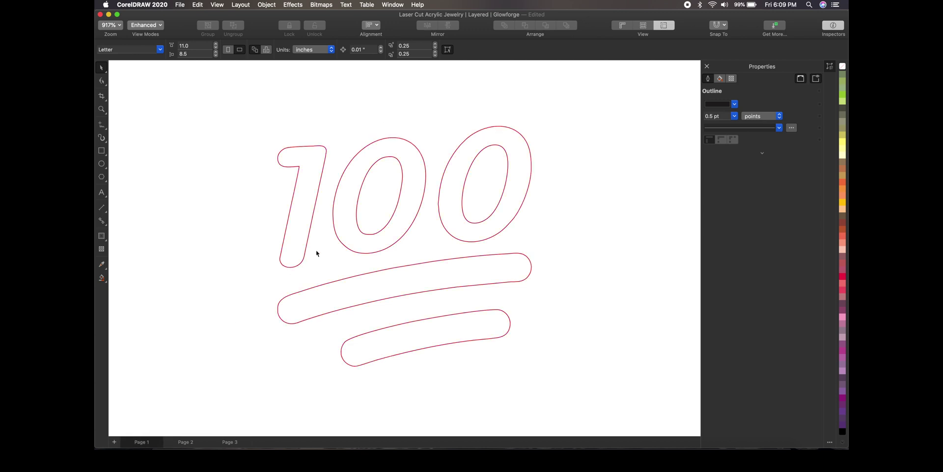